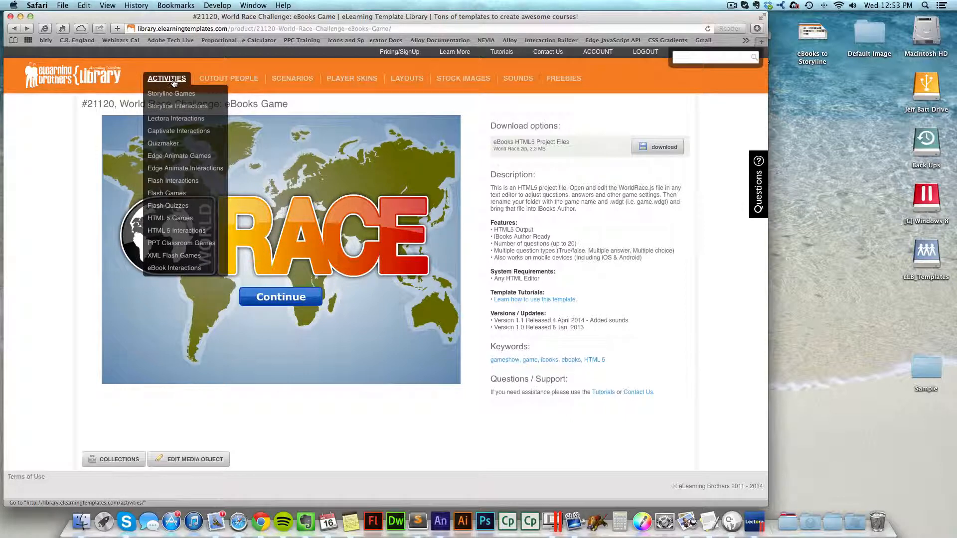
# Step: Browse the eBook Interactions activities and open the World Race Challenge: eBooks Game template page
pyautogui.click(174, 269)
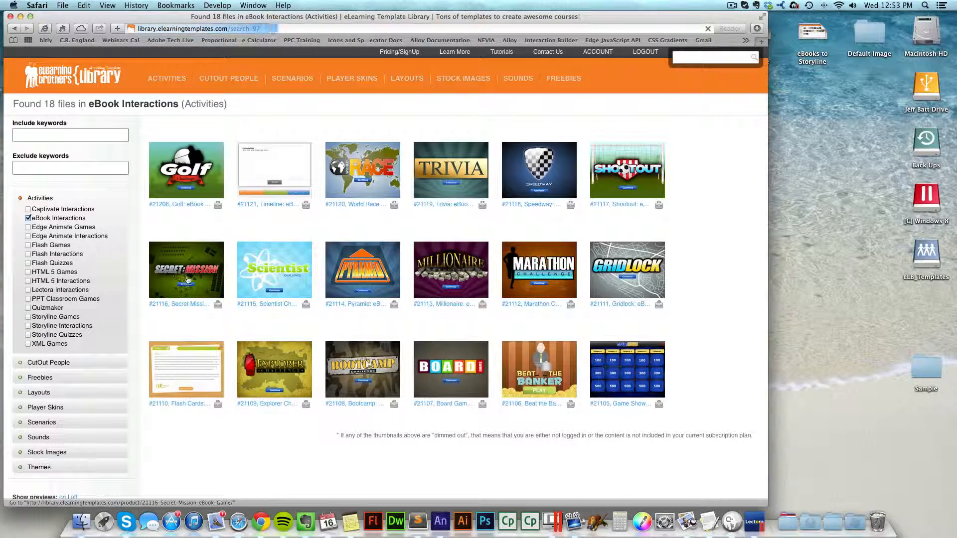
pyautogui.moveTo(625, 274)
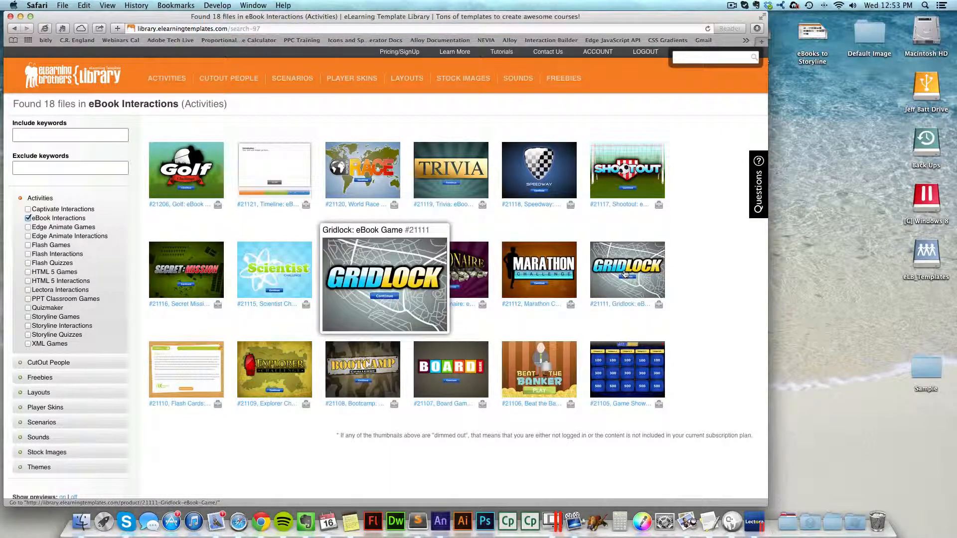
pyautogui.click(375, 168)
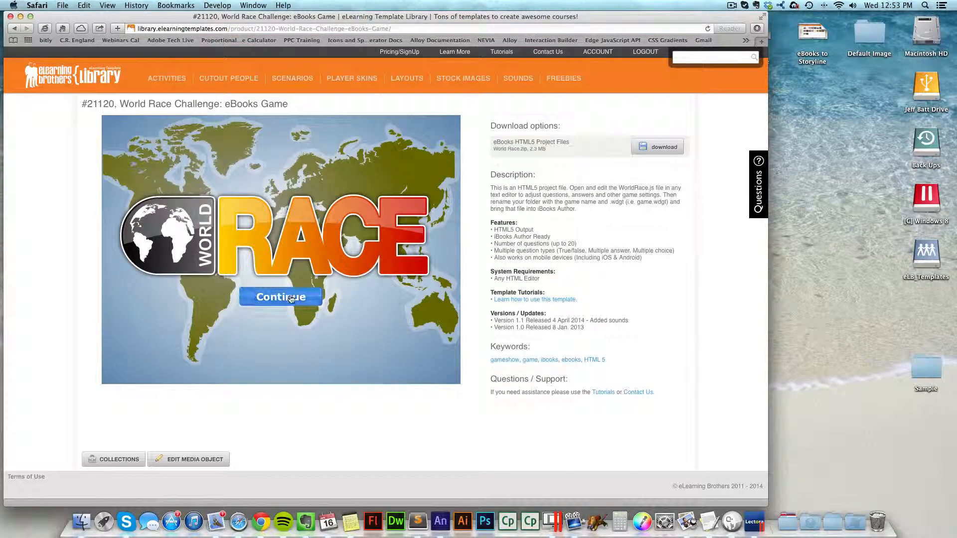
# Step: Preview the game in the page by continuing and answering the first question
pyautogui.click(292, 298)
pyautogui.click(207, 335)
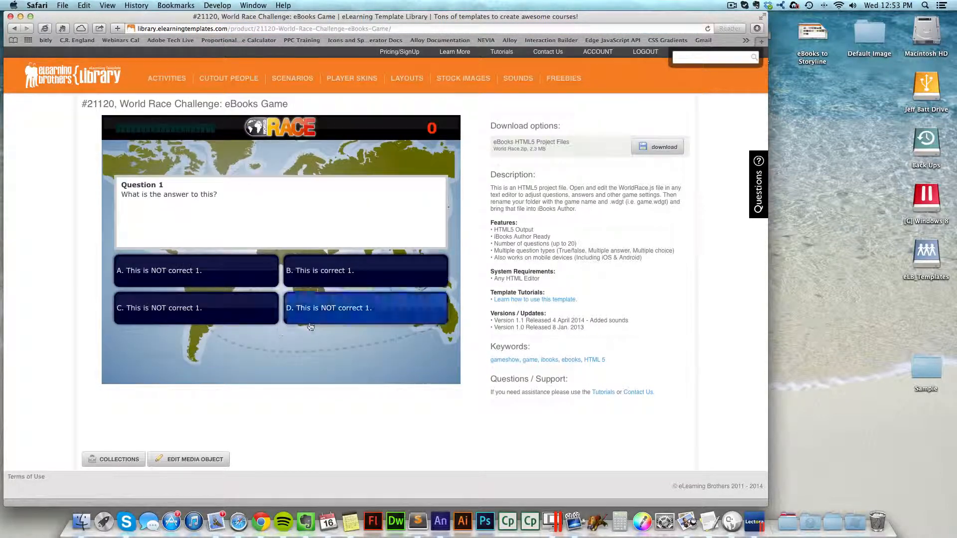
pyautogui.click(359, 280)
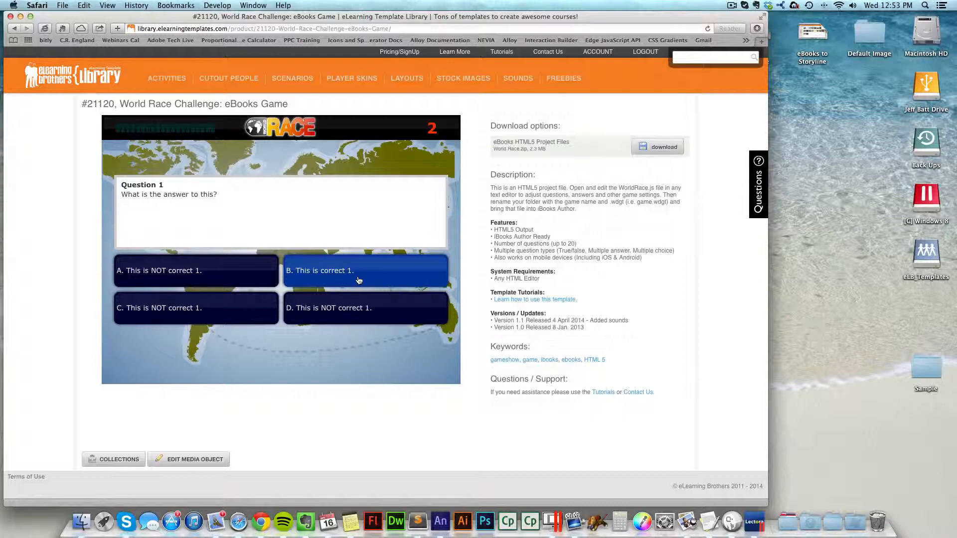
# Step: Download the eBooks HTML5 Project Files and extract the downloaded World Race archive on the desktop
pyautogui.click(668, 148)
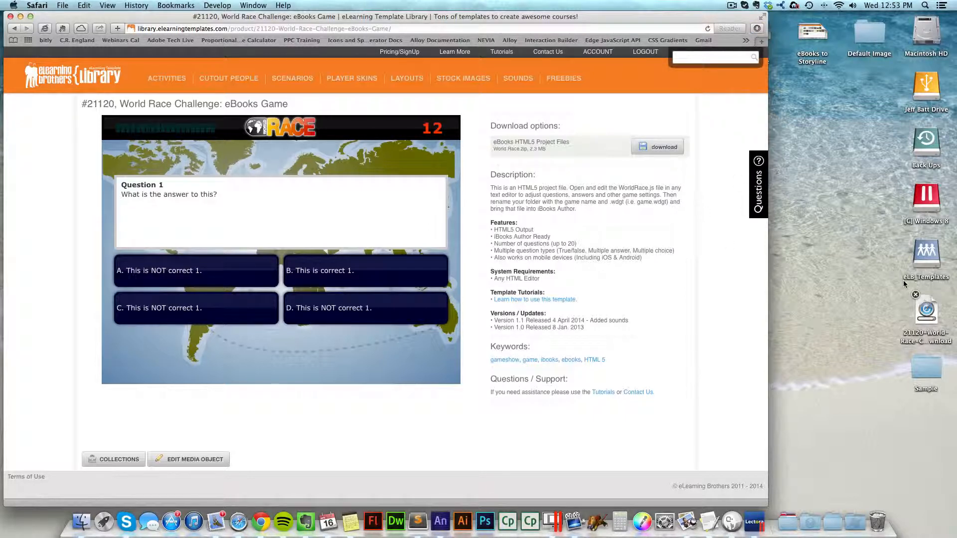
pyautogui.doubleClick(918, 325)
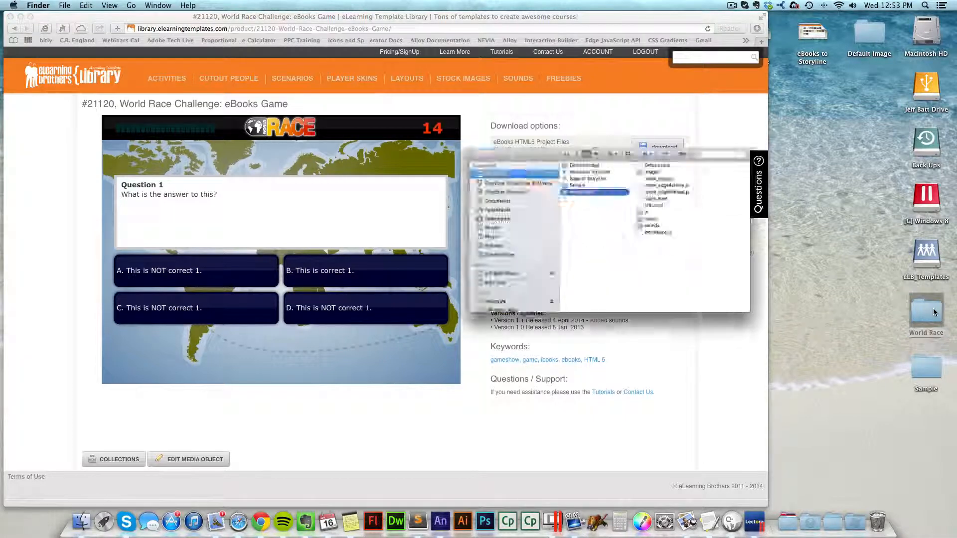
# Step: Open index.html from the extracted World Race folder in the browser and continue to the challenge setup screen
pyautogui.click(513, 64)
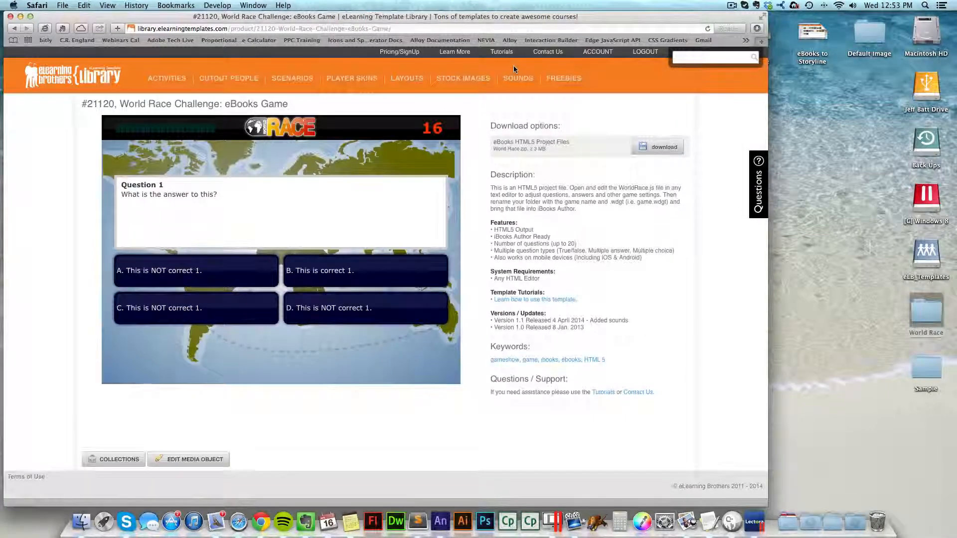
pyautogui.press('super+h')
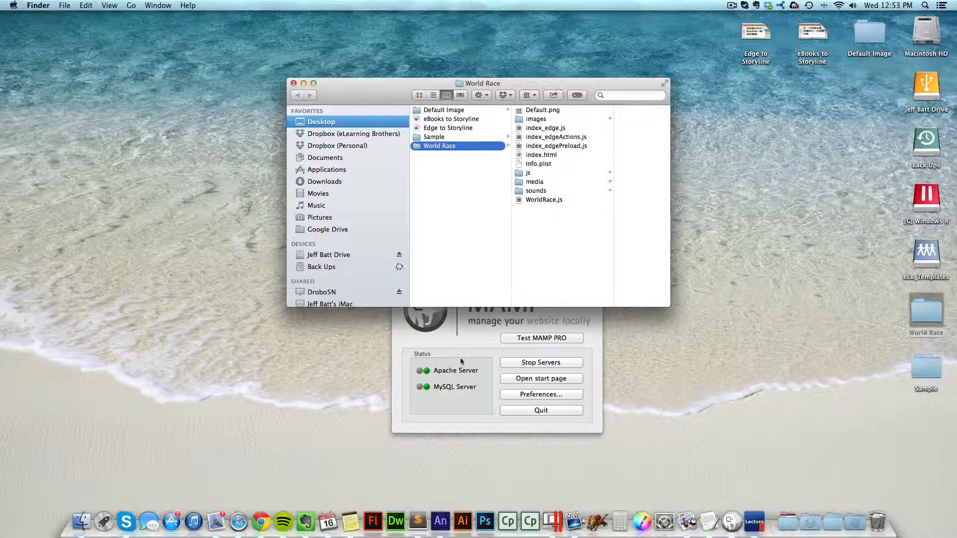
pyautogui.click(410, 270)
pyautogui.click(411, 268)
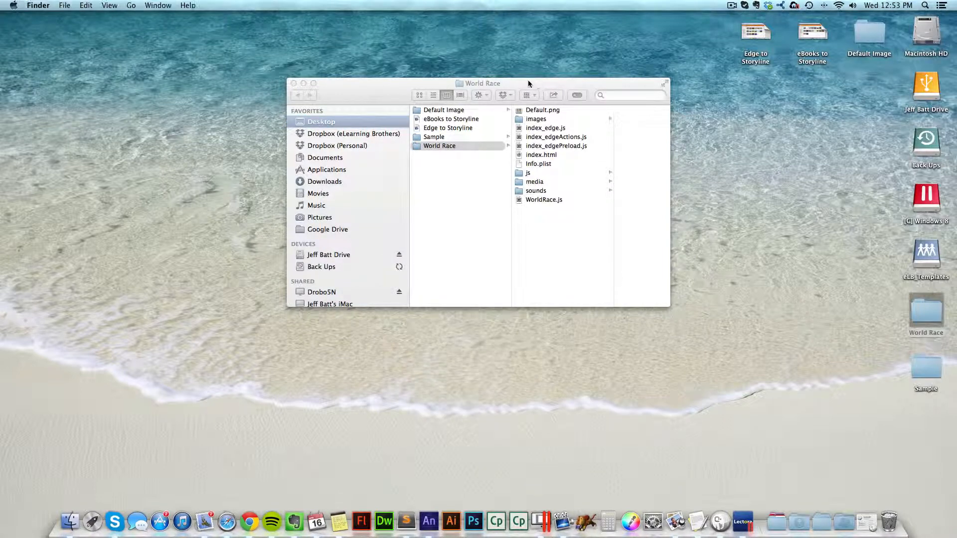
pyautogui.moveTo(528, 85); pyautogui.dragTo(414, 64)
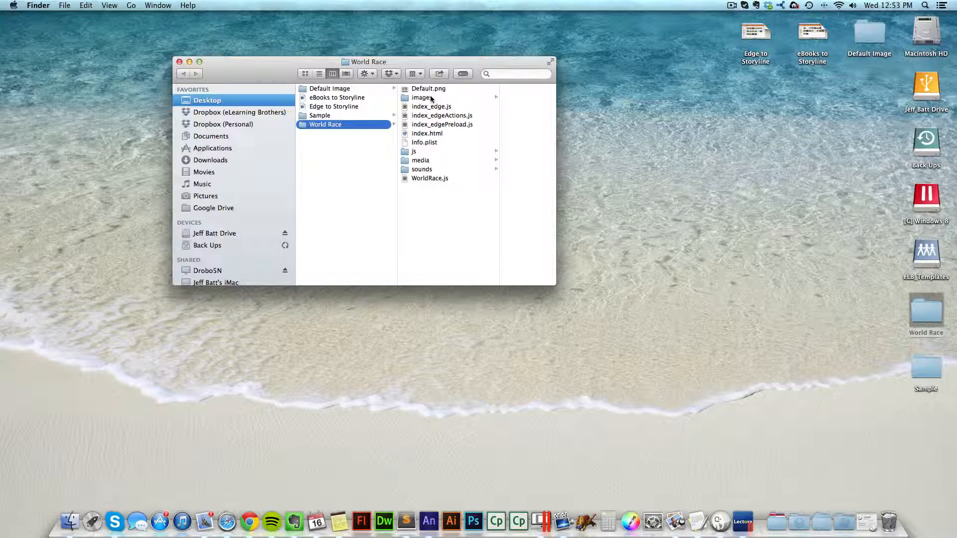
pyautogui.click(429, 133)
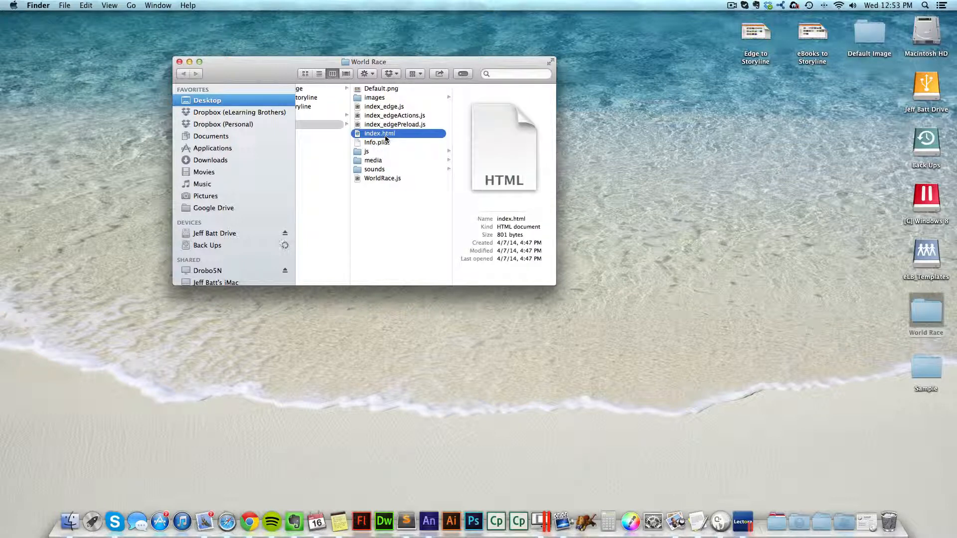
pyautogui.doubleClick(403, 133)
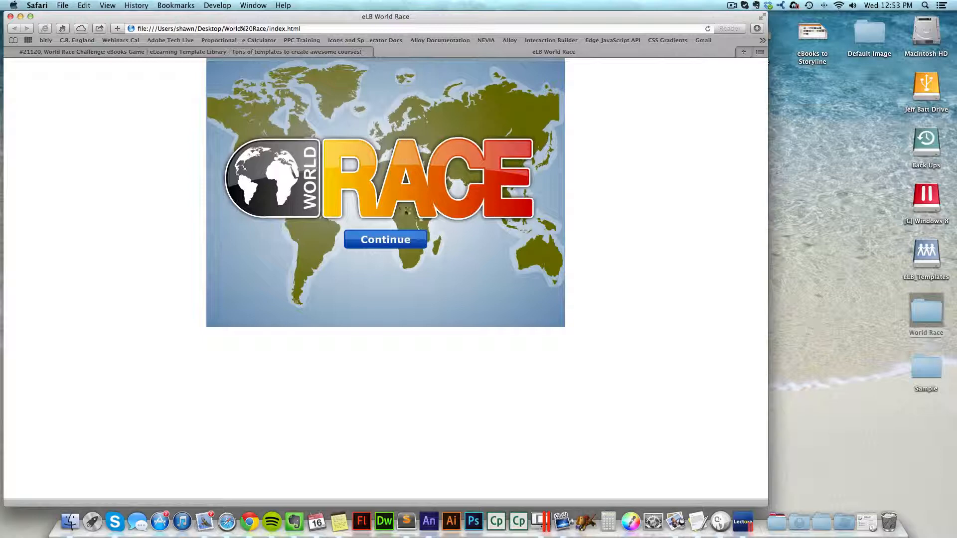
pyautogui.click(392, 244)
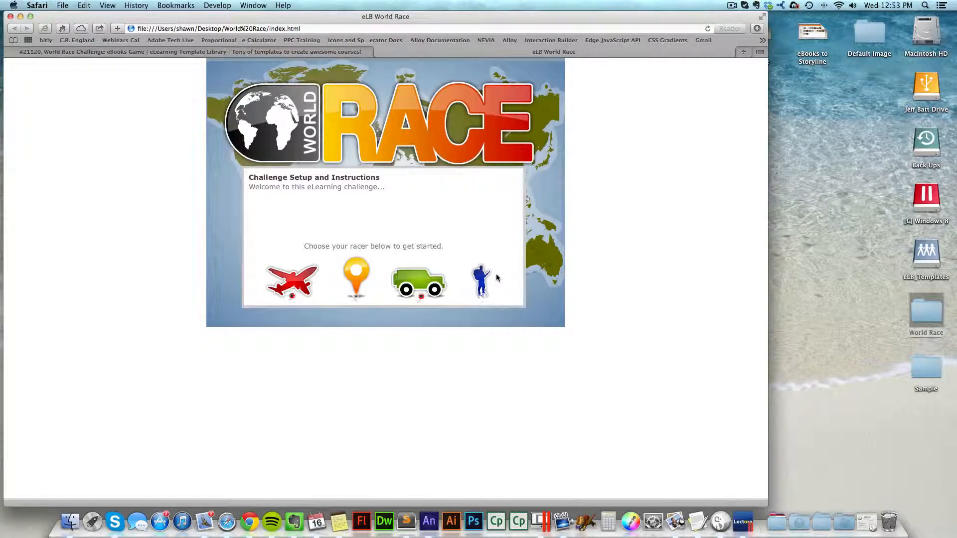
# Step: Open WorldRace.js from the World Race folder in Sublime Text, beside the running game
pyautogui.press('super+Tab')
pyautogui.click(114, 253)
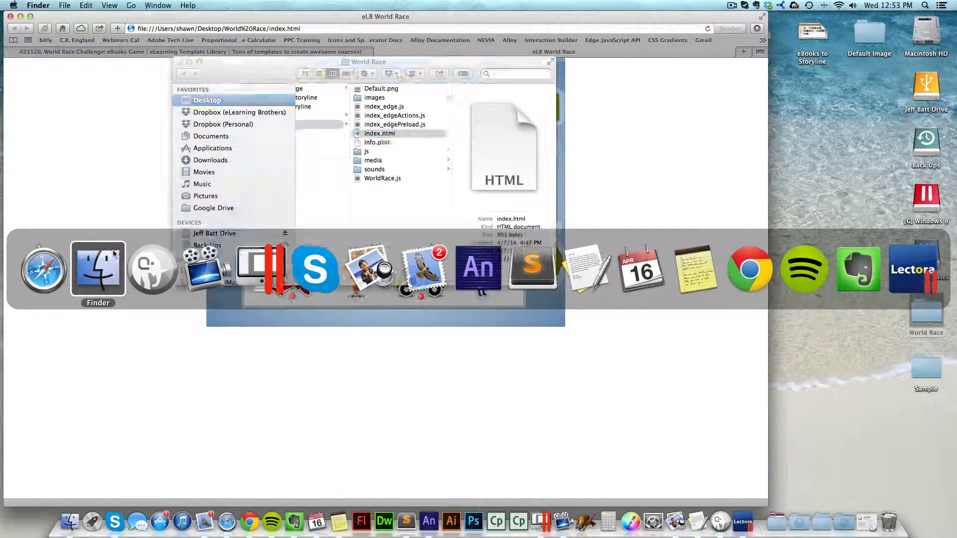
pyautogui.moveTo(429, 62); pyautogui.dragTo(686, 102)
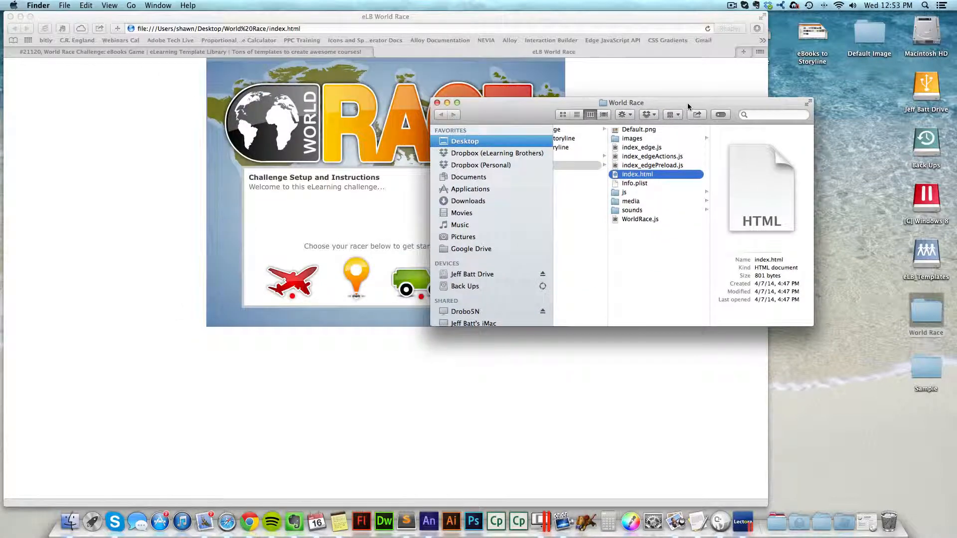
pyautogui.click(272, 226)
pyautogui.moveTo(267, 177); pyautogui.dragTo(343, 180)
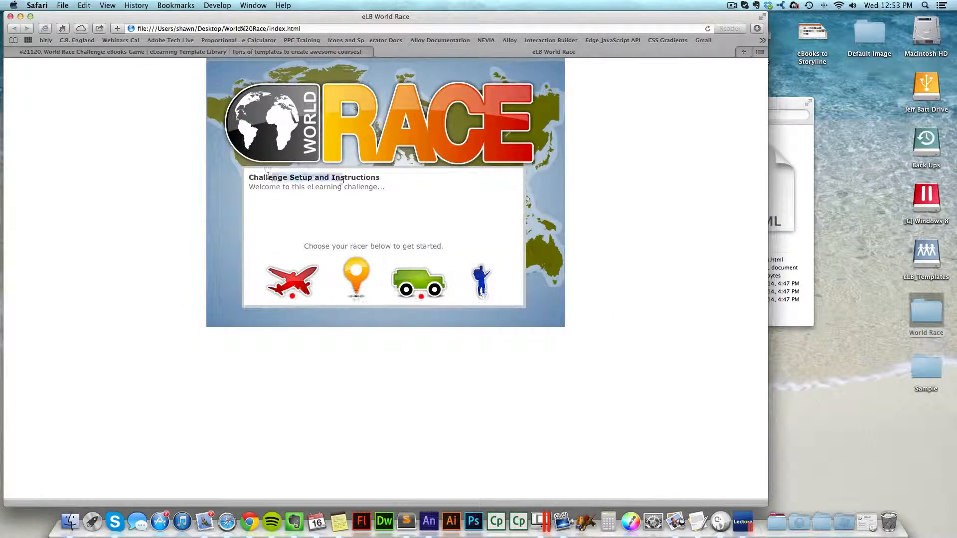
pyautogui.click(807, 136)
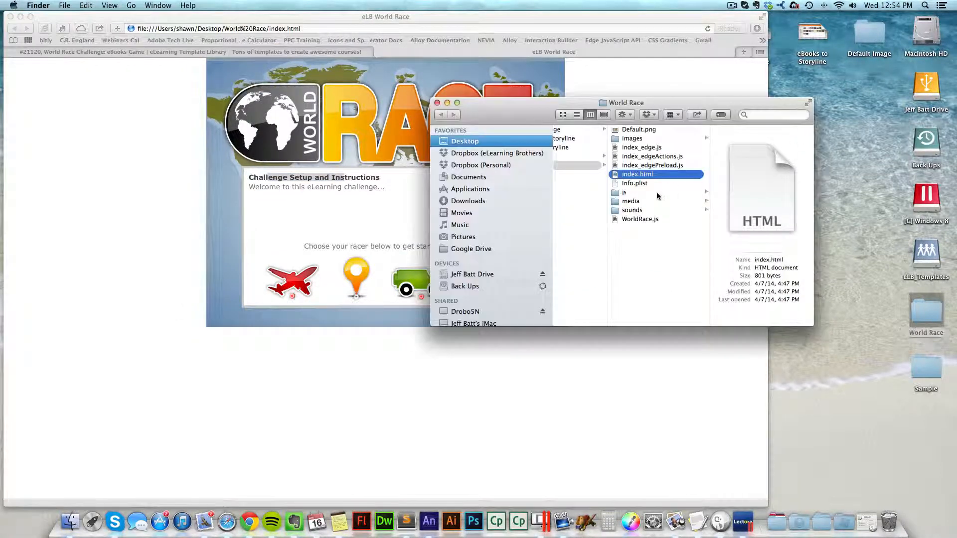
pyautogui.click(626, 219)
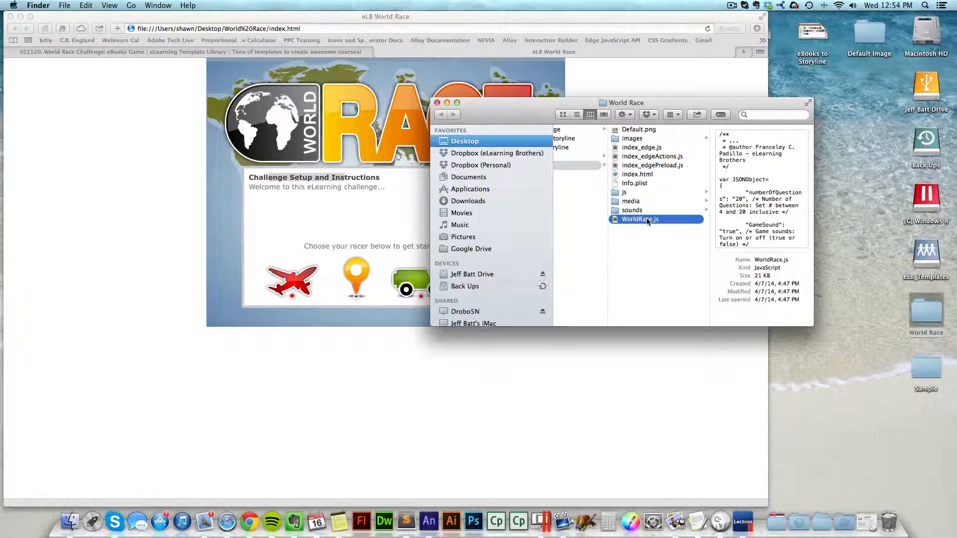
pyautogui.moveTo(647, 217); pyautogui.dragTo(406, 521)
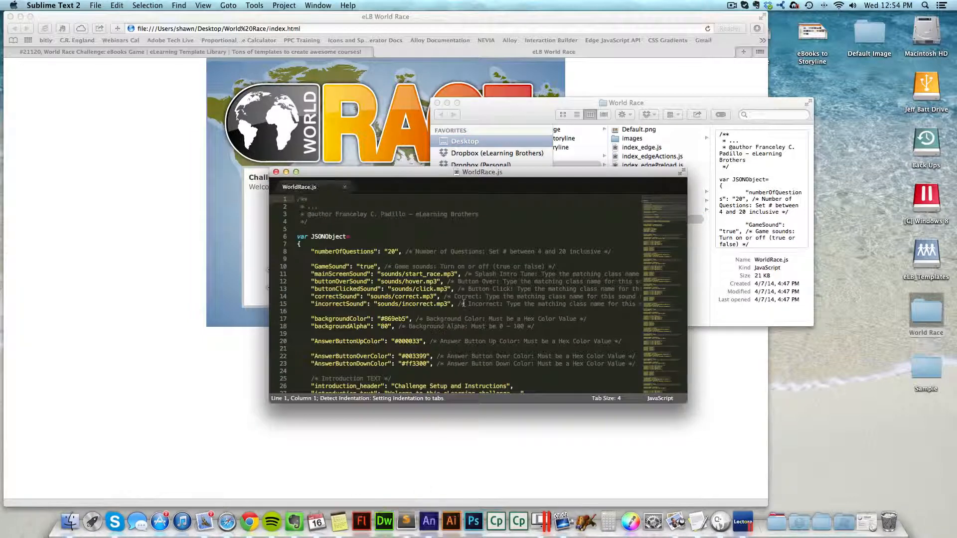
# Step: Append " This is question 1" to the question1_text value in WorldRace.js
pyautogui.scroll(3, 458, 298)
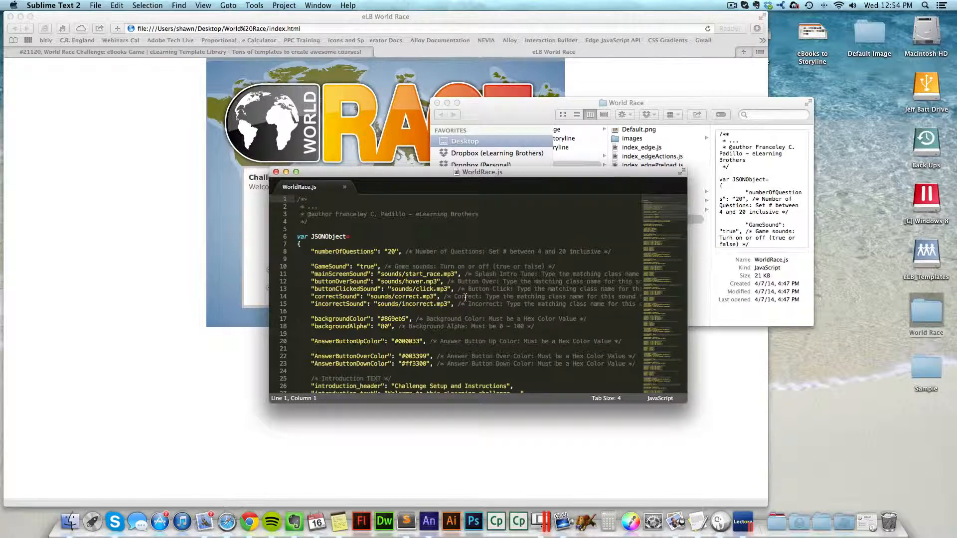
pyautogui.scroll(-5, 464, 298)
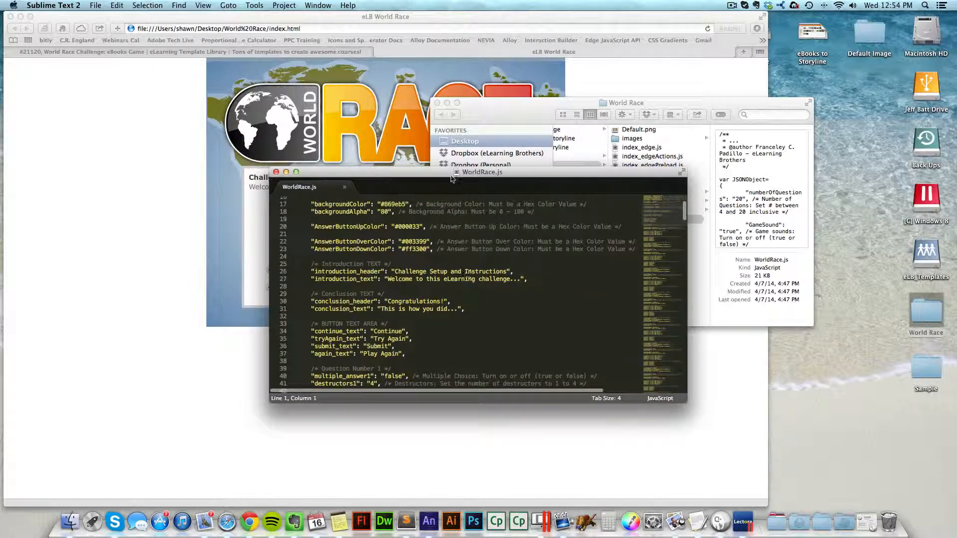
pyautogui.moveTo(451, 178); pyautogui.dragTo(580, 191)
pyautogui.scroll(-5, 554, 245)
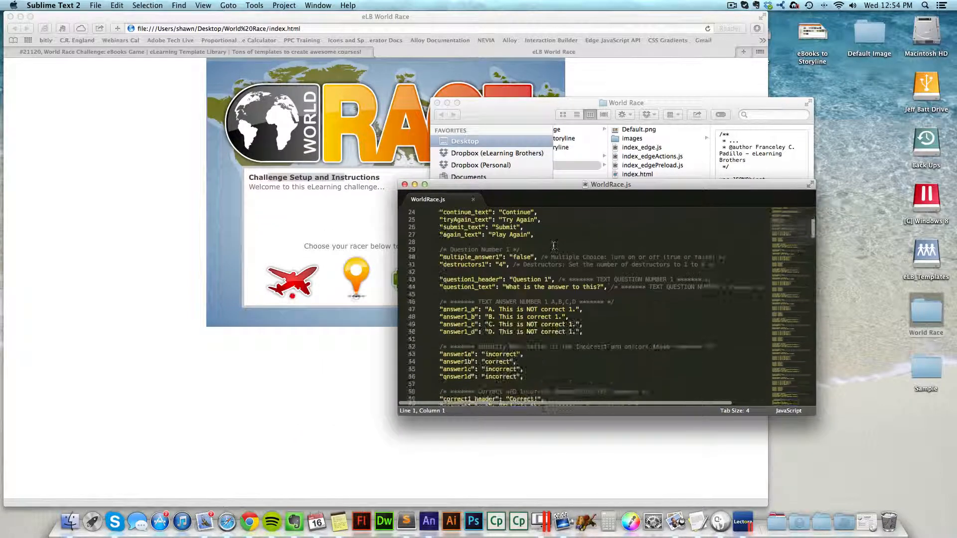
pyautogui.scroll(-5, 553, 246)
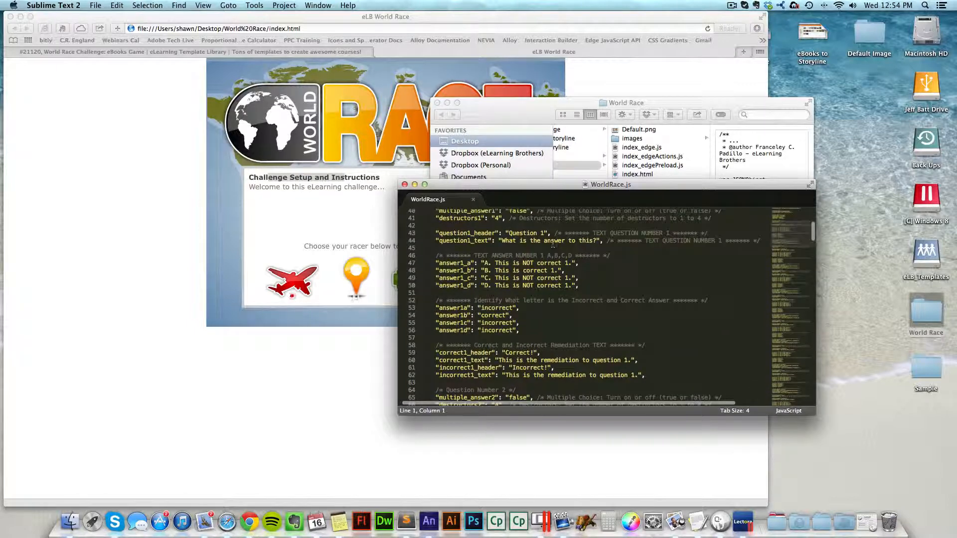
pyautogui.click(553, 245)
pyautogui.click(600, 241)
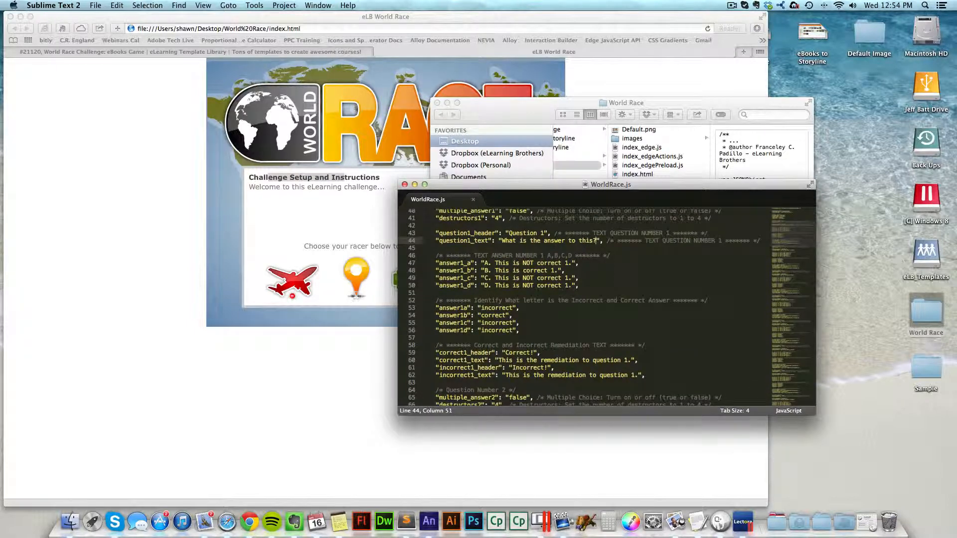
pyautogui.write('TYP')
pyautogui.press('BackSpace')
pyautogui.press('BackSpace')
pyautogui.press('BackSpace')
pyautogui.press('BackSpace')
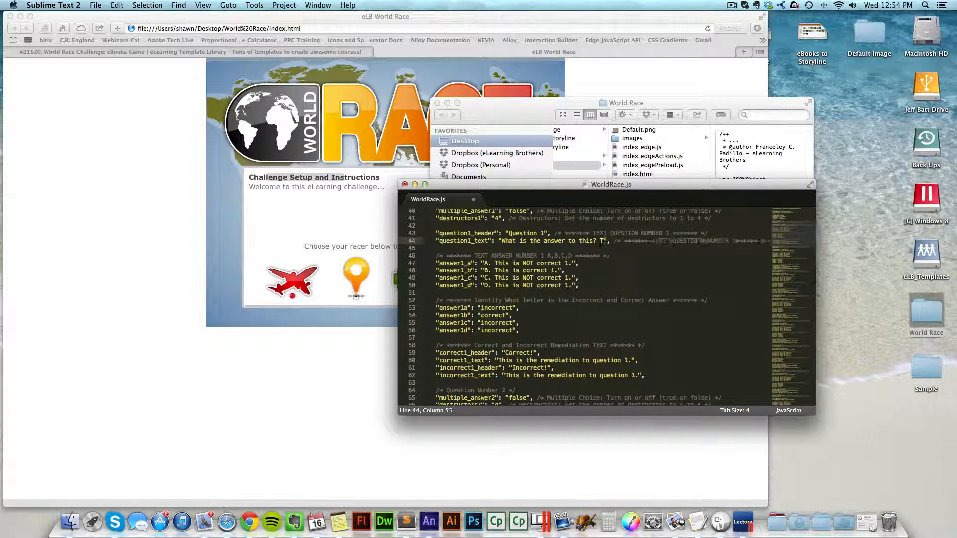
pyautogui.write('This is qu')
pyautogui.write('estion')
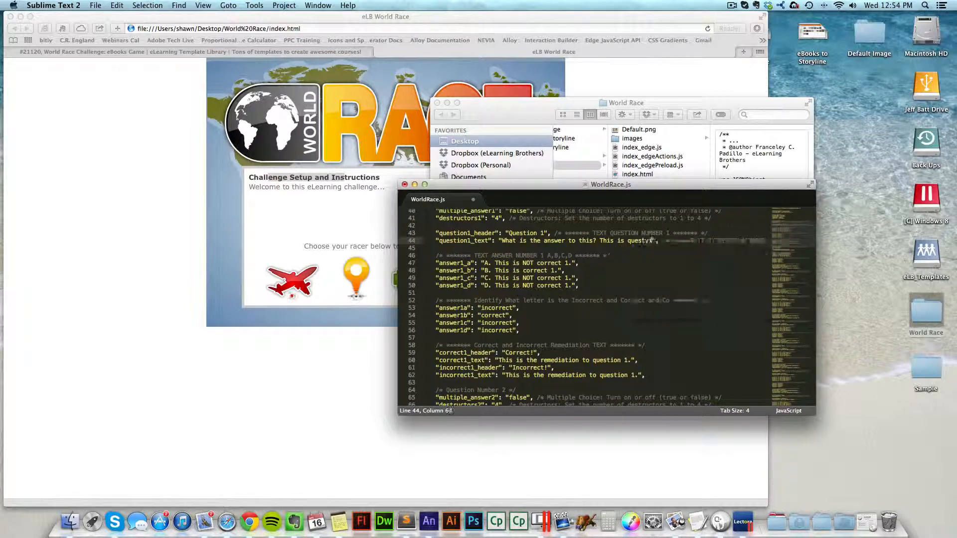
pyautogui.write(' 1')
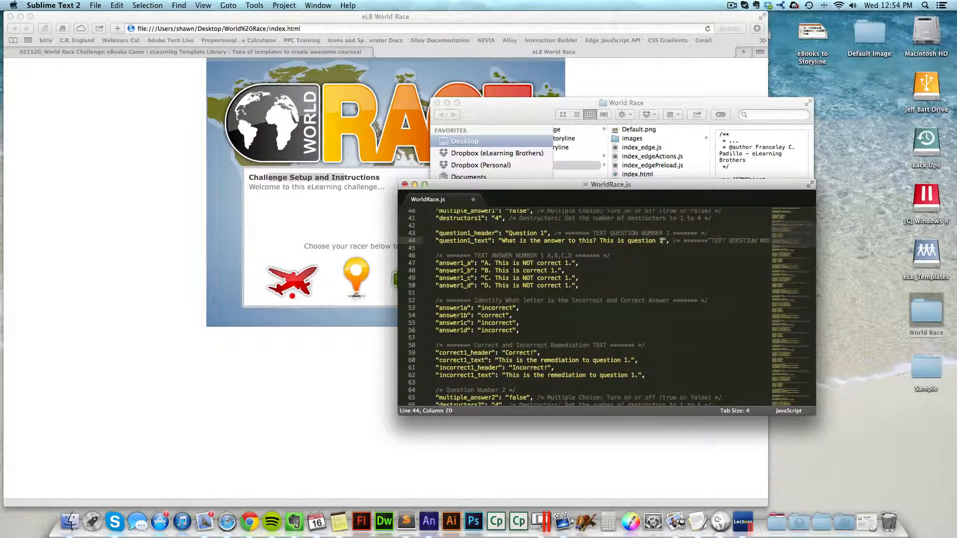
# Step: Save WorldRace.js and reload the game page in the browser
pyautogui.press('super+s')
pyautogui.click(246, 294)
pyautogui.press('super+r')
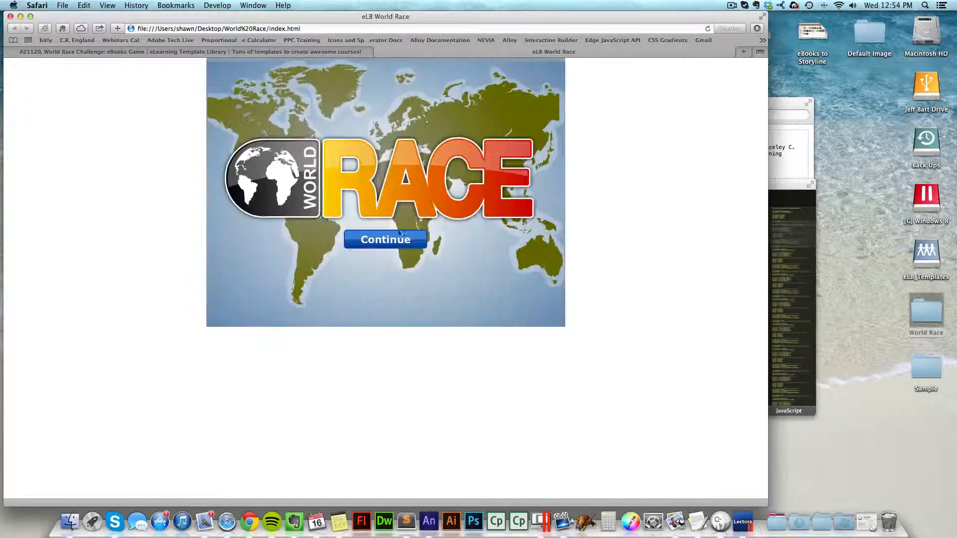
# Step: Start the game, choose a racer, and examine the first question's text
pyautogui.click(389, 239)
pyautogui.click(315, 274)
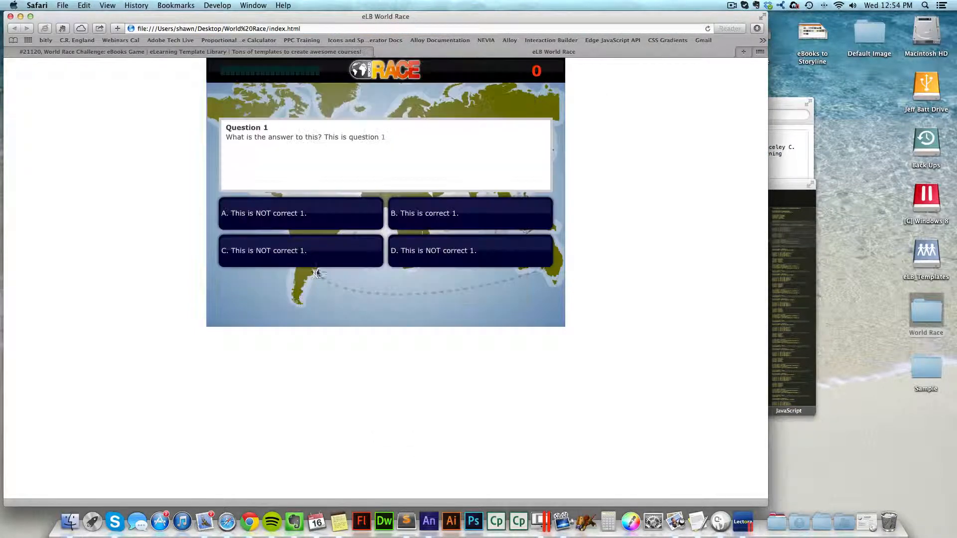
pyautogui.moveTo(327, 137); pyautogui.dragTo(382, 138)
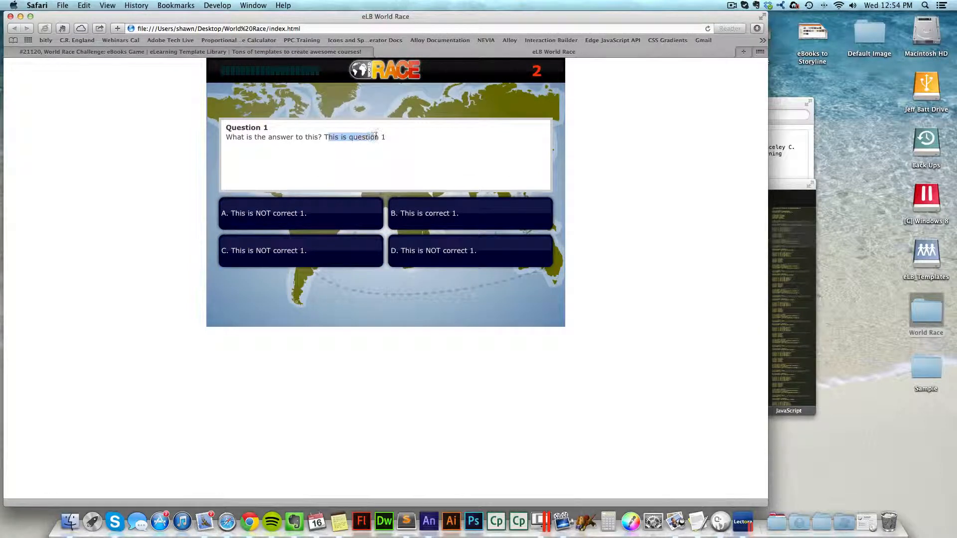
pyautogui.tripleClick(383, 138)
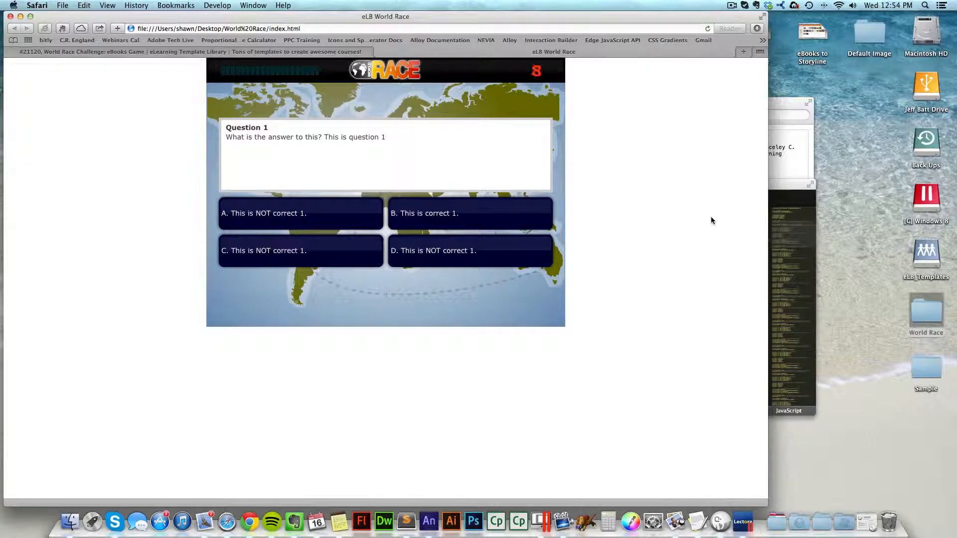
# Step: Switch to the Windows desktop running Lectora Inspire
pyautogui.click(785, 244)
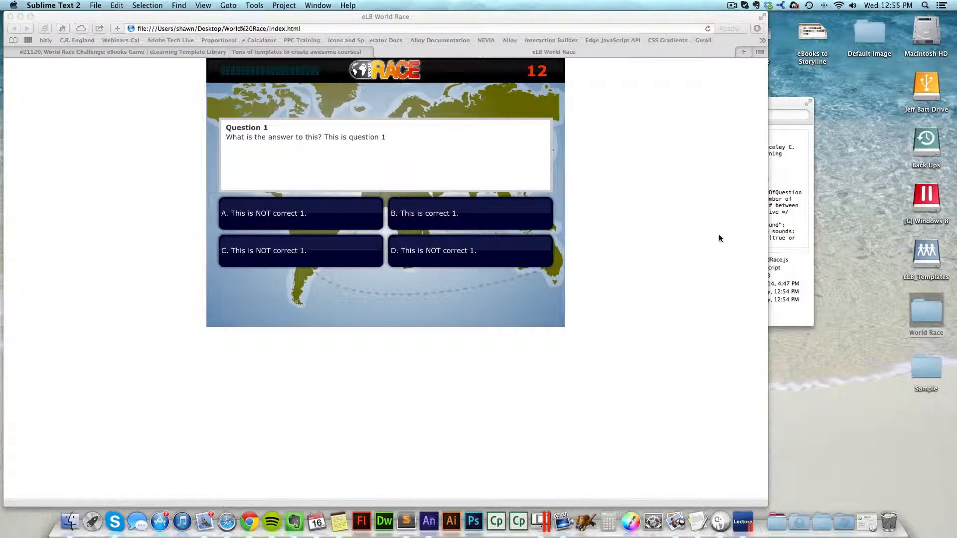
pyautogui.click(672, 227)
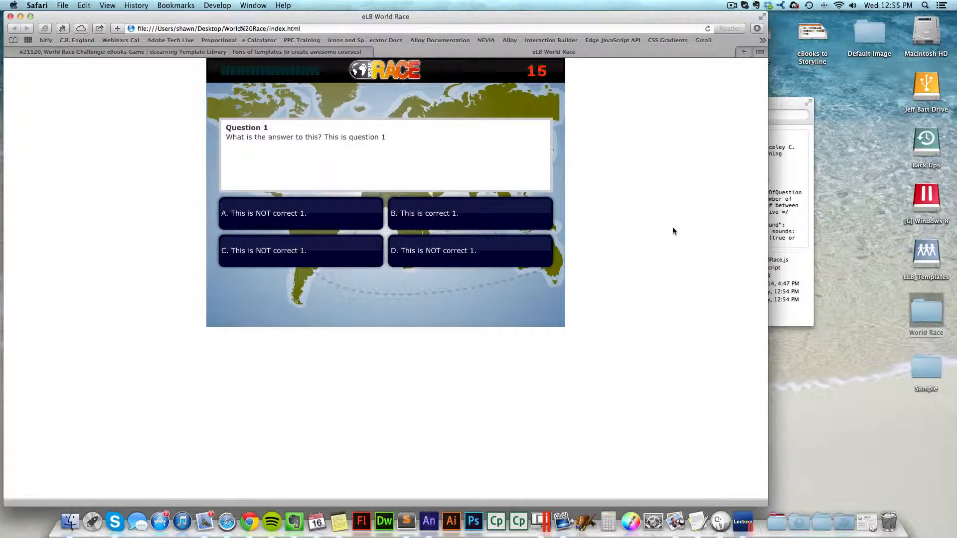
pyautogui.hotkey('ctrl', 'Right')
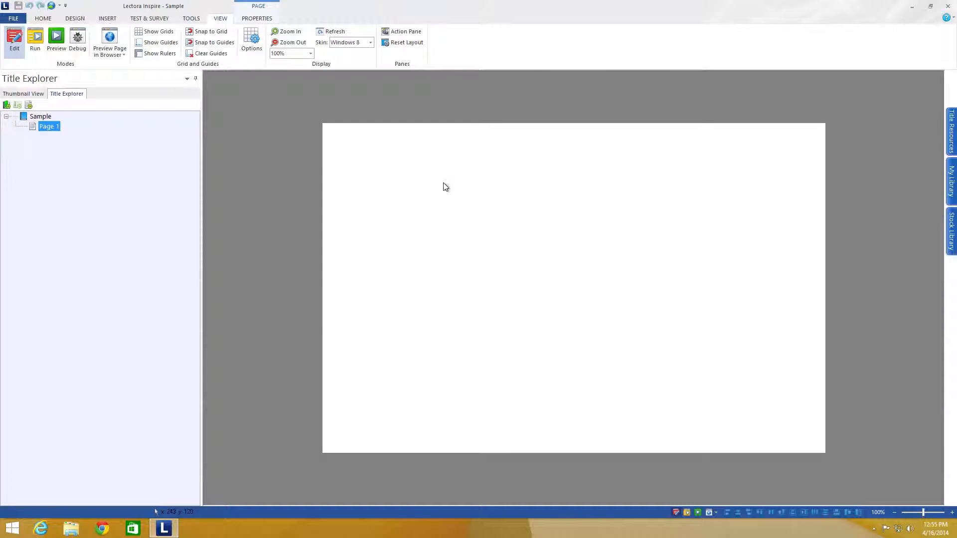
# Step: Insert a Web Window and set its window source to Local Web-based content
pyautogui.click(107, 20)
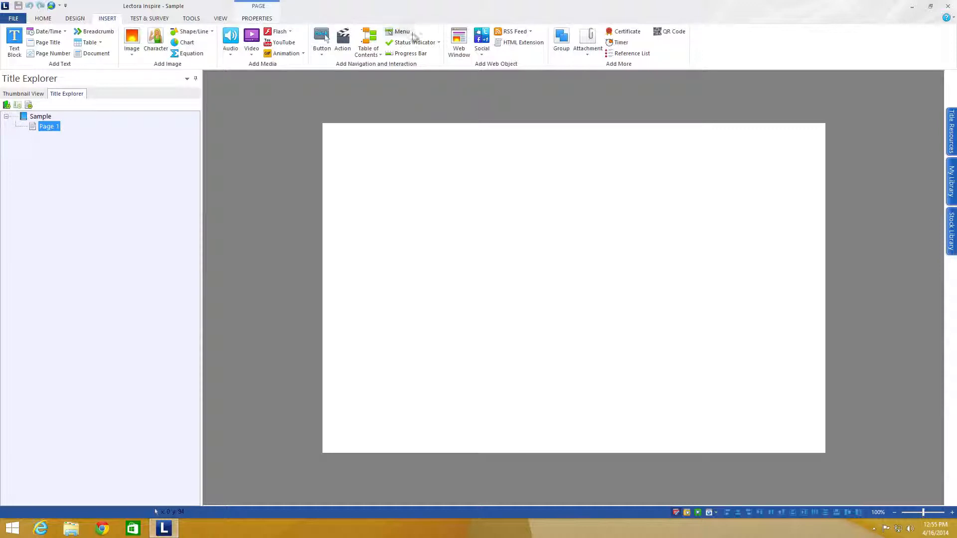
pyautogui.click(459, 50)
pyautogui.click(479, 74)
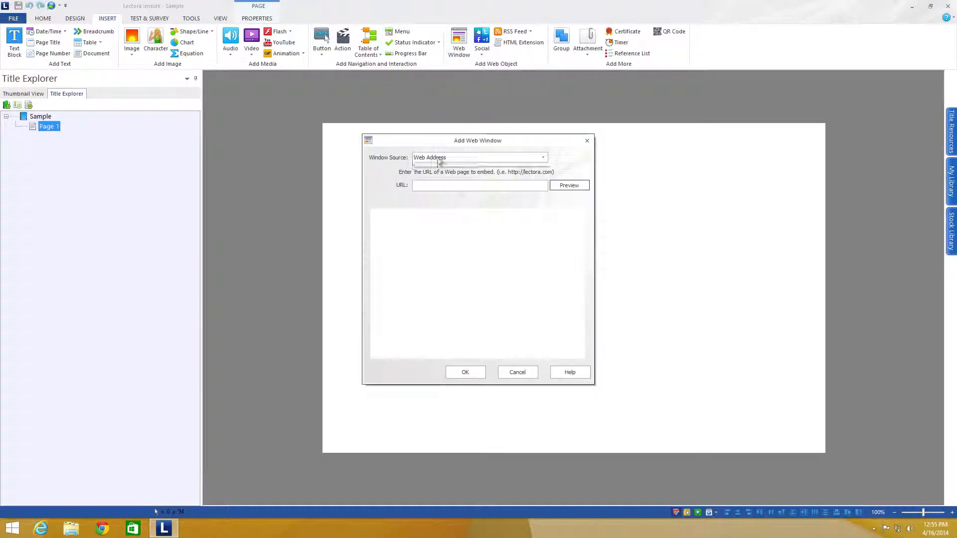
pyautogui.click(417, 159)
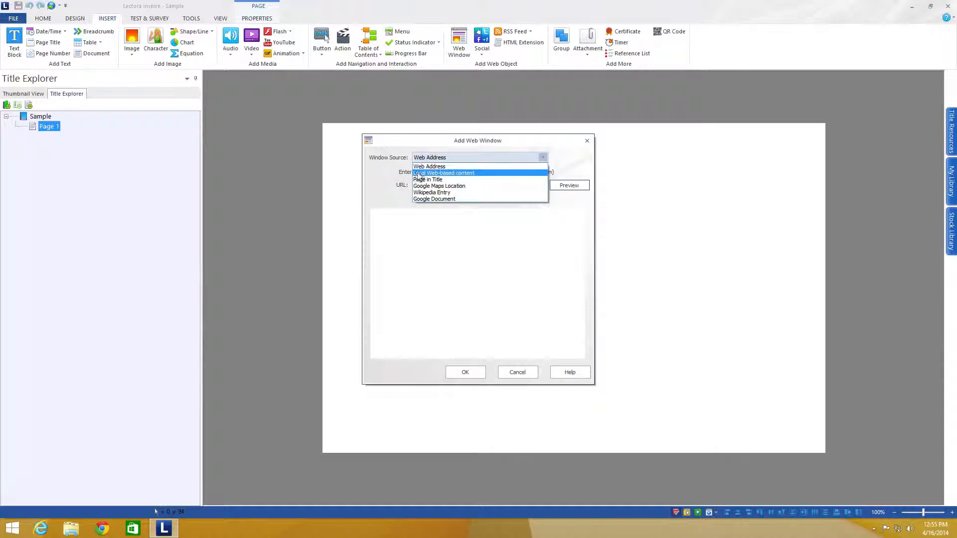
pyautogui.click(462, 174)
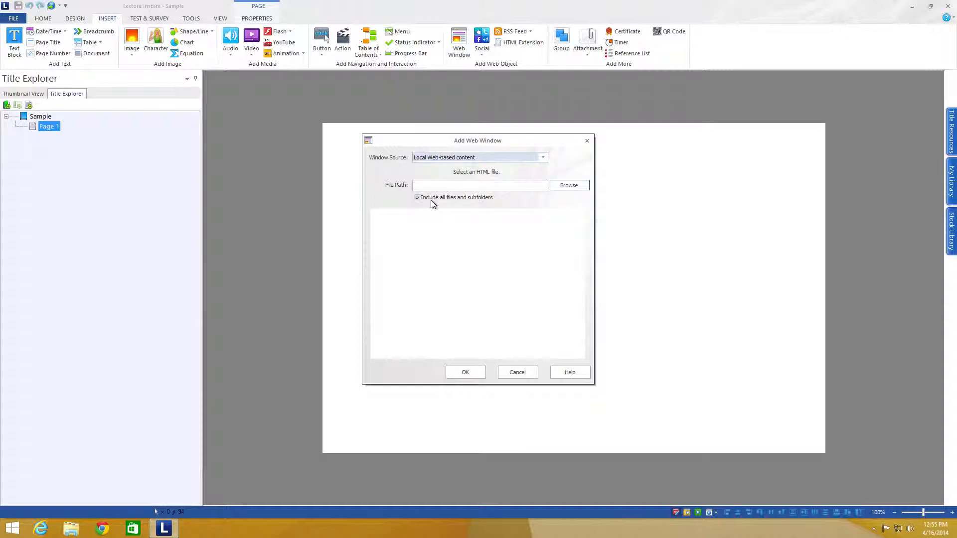
# Step: Switch to the Mac desktop and rename the World Race folder's index.html to WorldRace.html
pyautogui.hotkey('ctrl', 'Left')
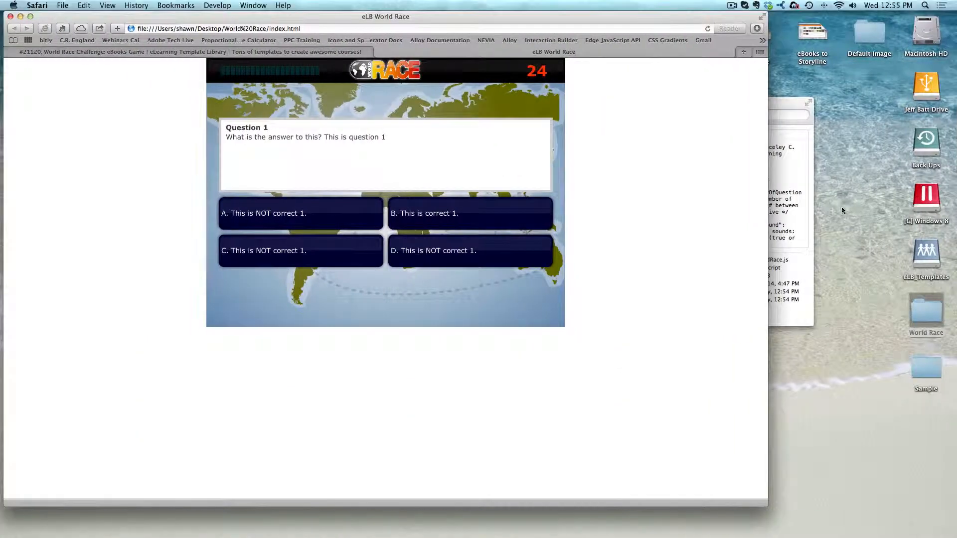
pyautogui.click(800, 169)
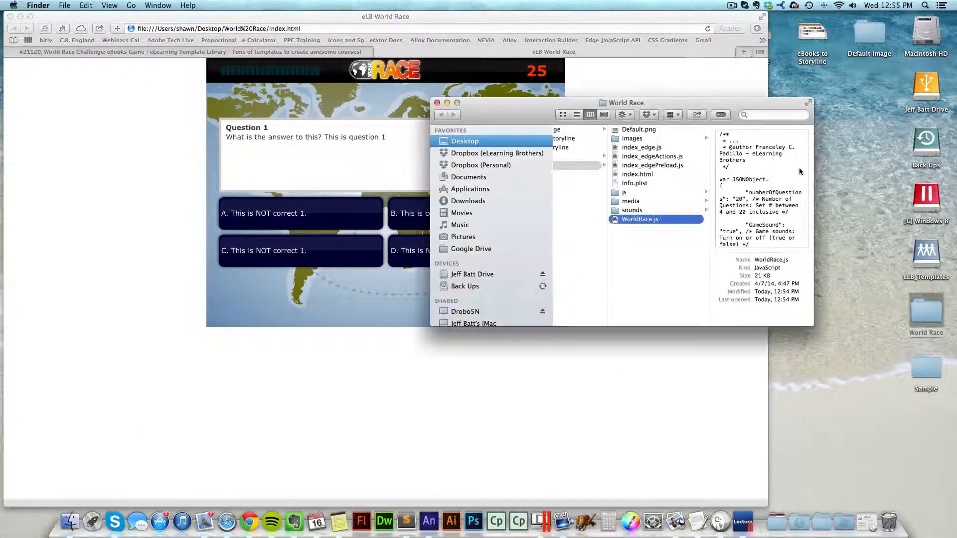
pyautogui.click(642, 130)
pyautogui.click(640, 148)
pyautogui.click(641, 157)
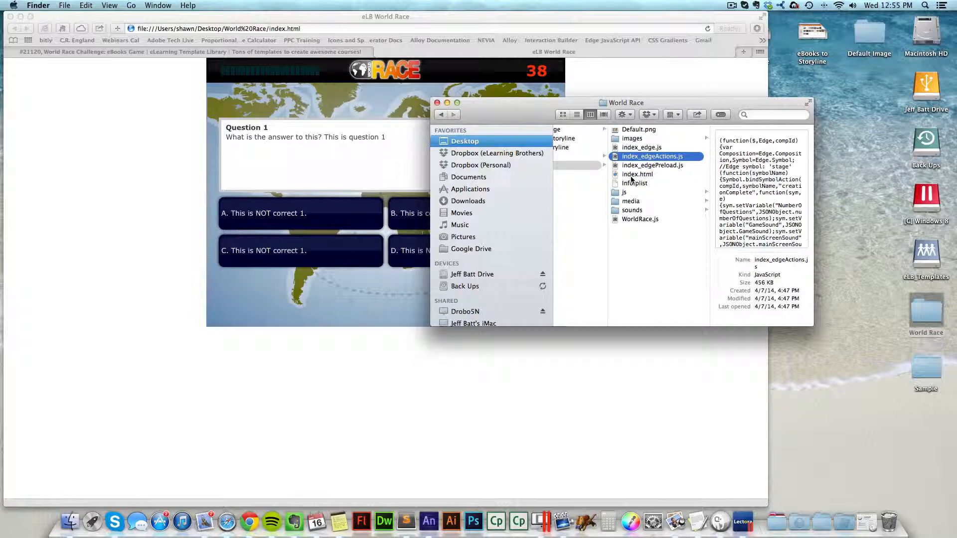
pyautogui.click(636, 176)
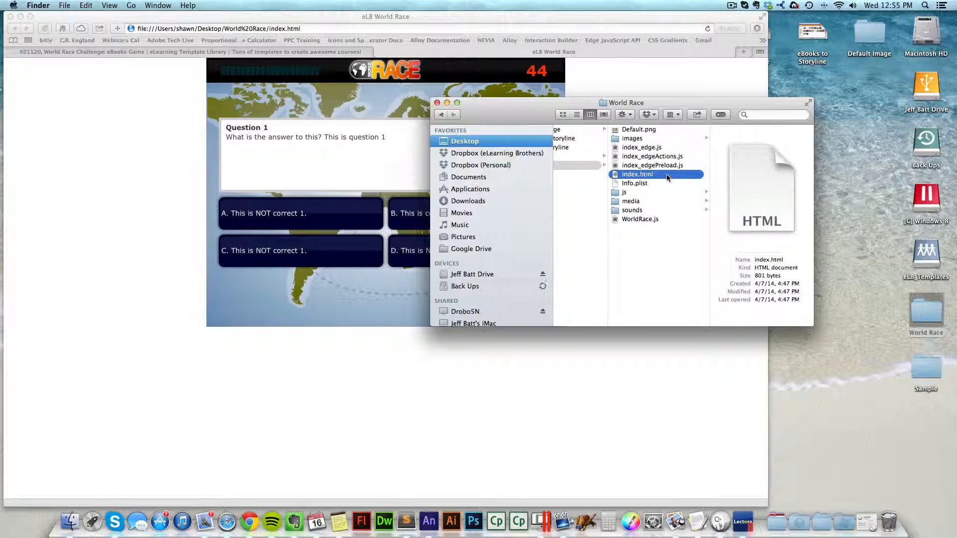
pyautogui.press('Return')
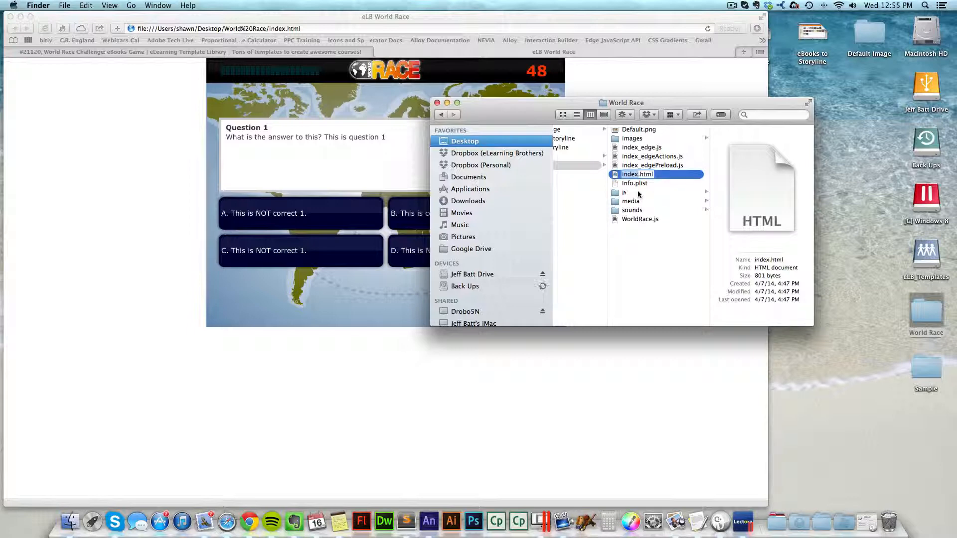
pyautogui.write('Word')
pyautogui.press('BackSpace')
pyautogui.write('ld')
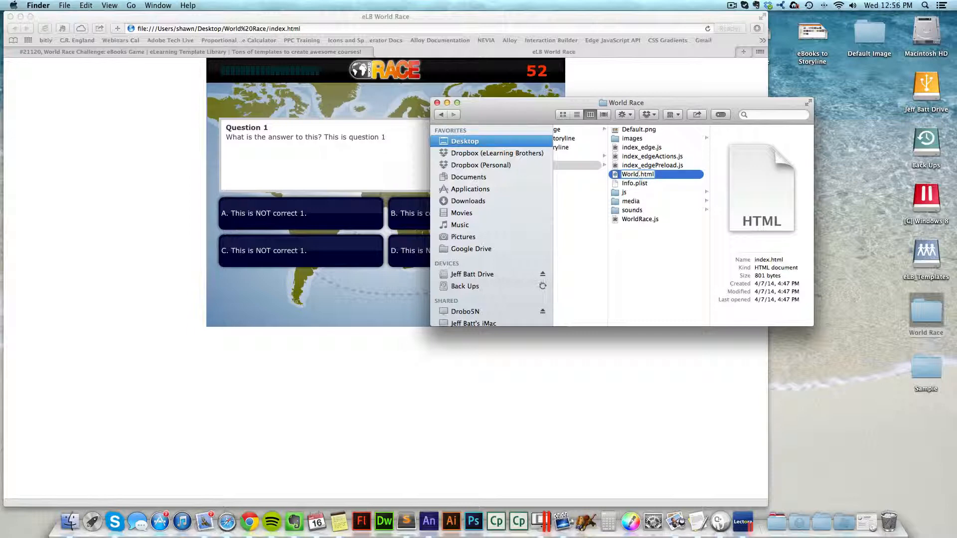
pyautogui.write('Race')
pyautogui.press('Return')
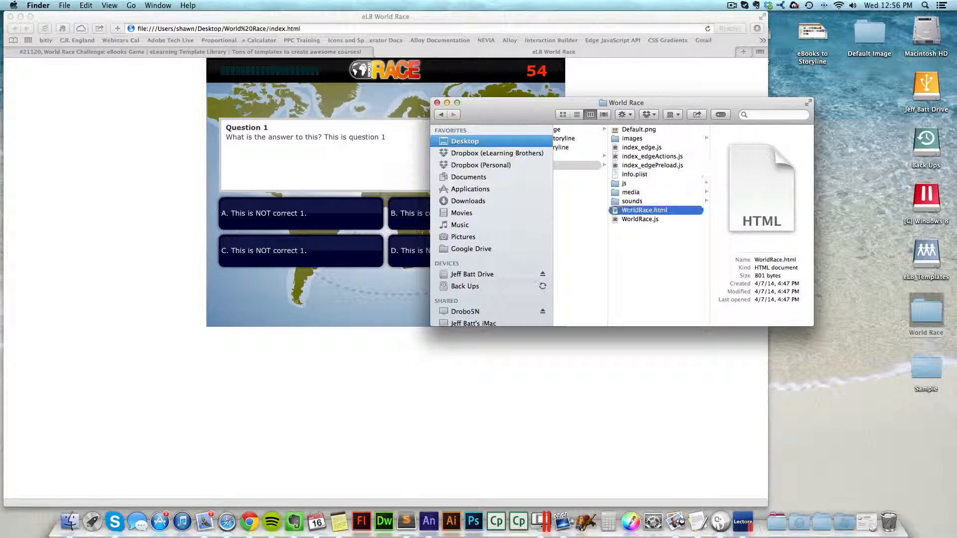
# Step: Open WorldRace.html to check it, then switch back to Lectora Inspire
pyautogui.doubleClick(678, 214)
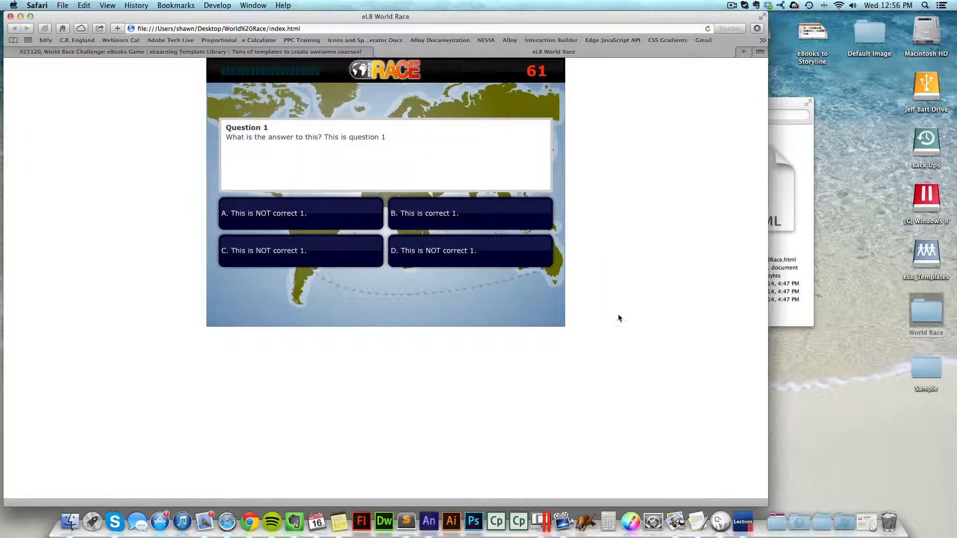
pyautogui.click(789, 263)
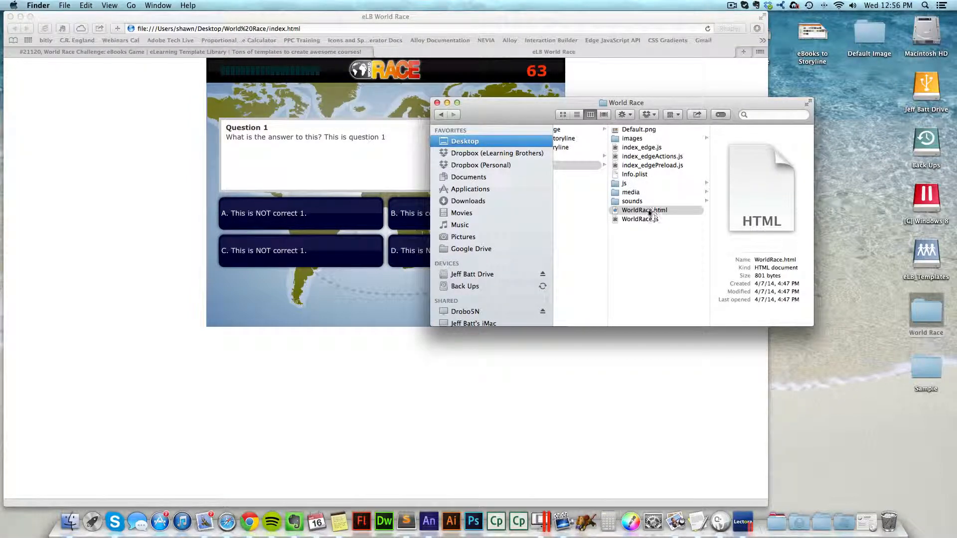
pyautogui.click(653, 211)
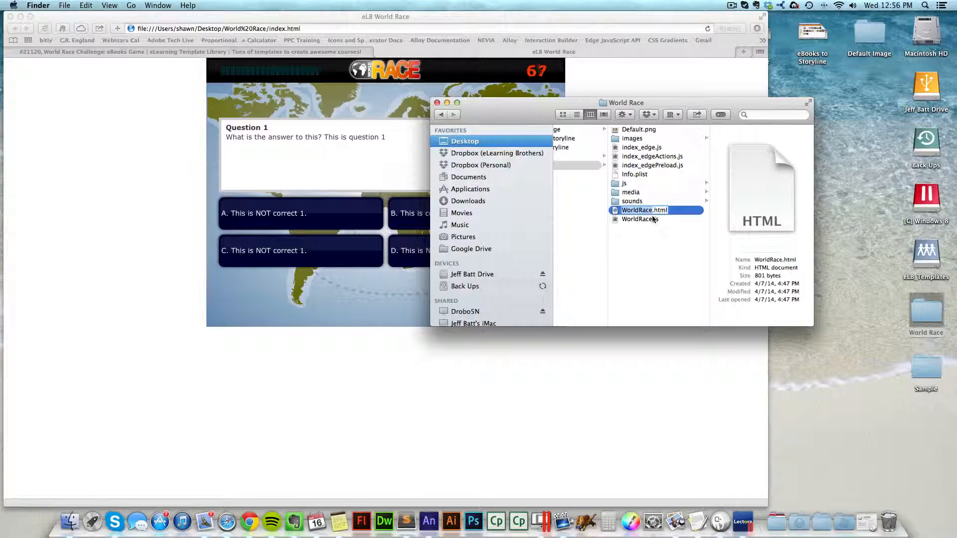
pyautogui.click(687, 212)
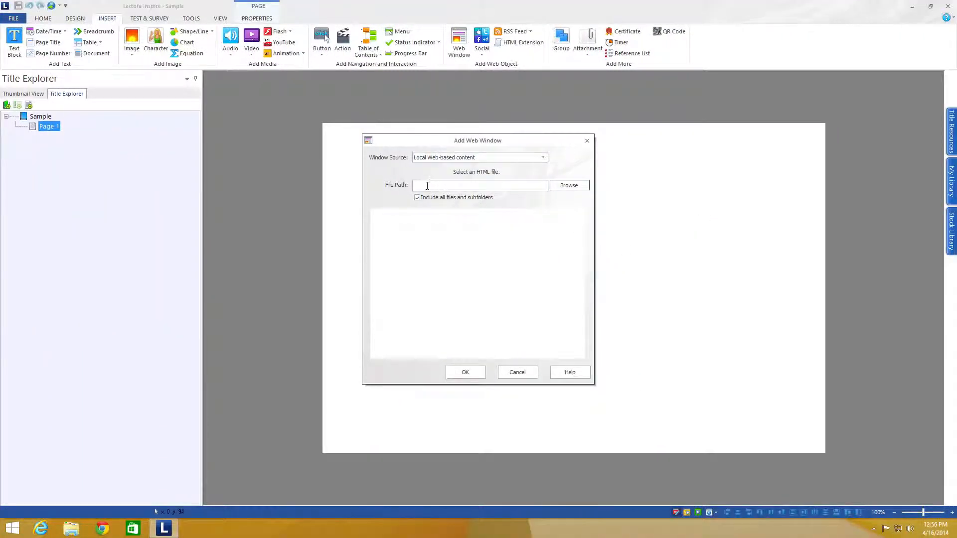
# Step: Browse to WorldRace in the Desktop's World Race folder as the web window's HTML file and confirm the dialog
pyautogui.click(566, 185)
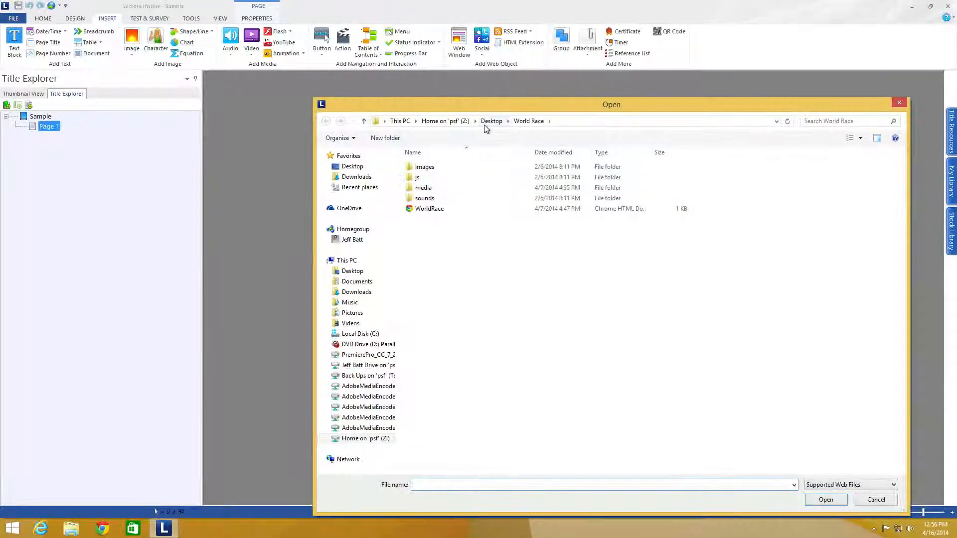
pyautogui.click(487, 123)
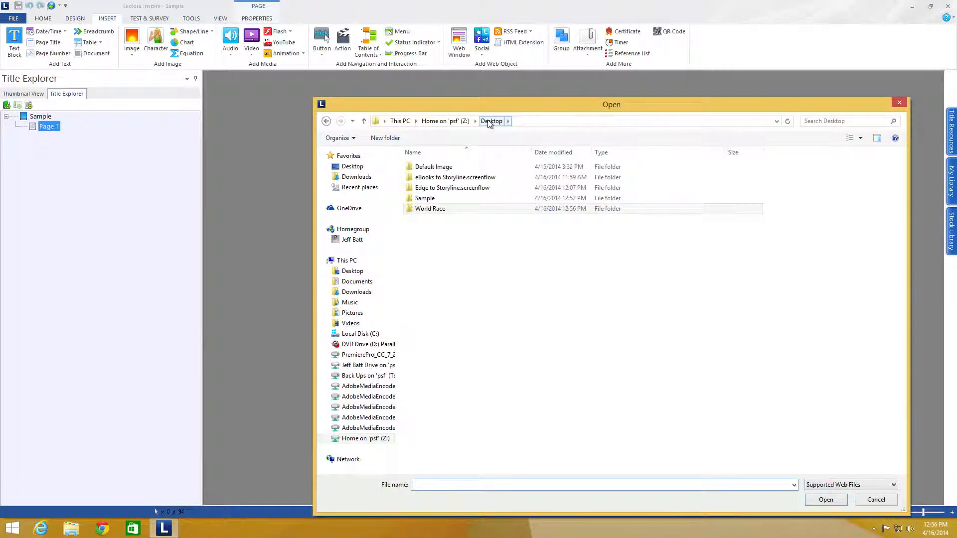
pyautogui.doubleClick(435, 210)
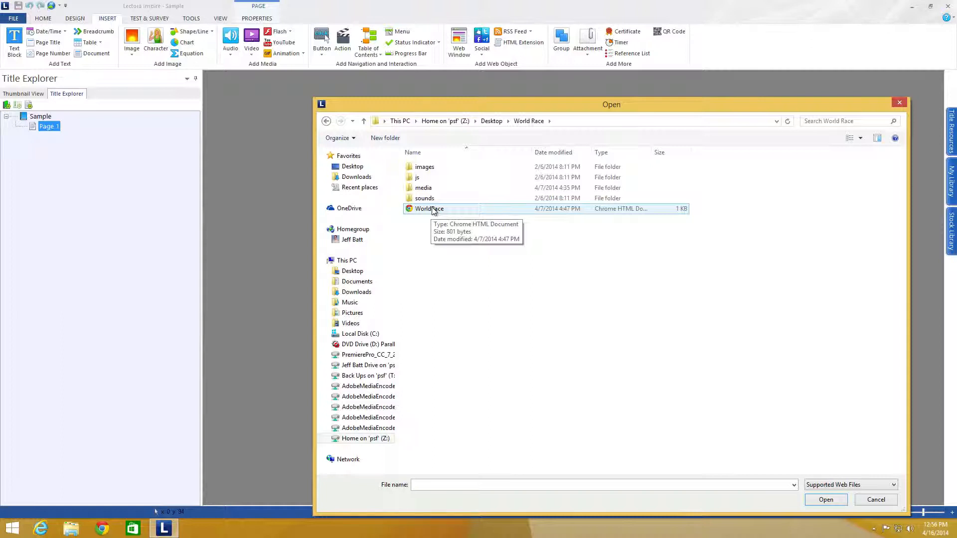
pyautogui.click(433, 211)
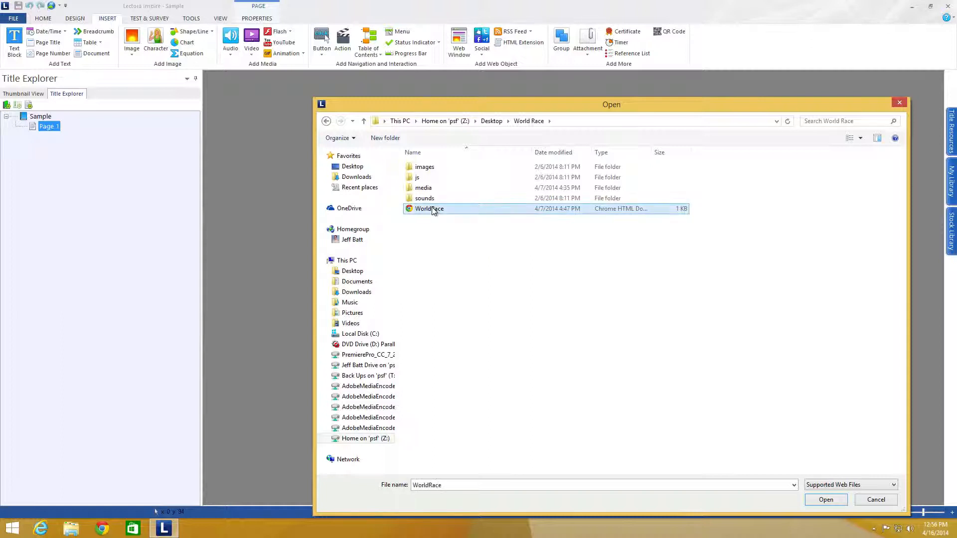
pyautogui.click(830, 499)
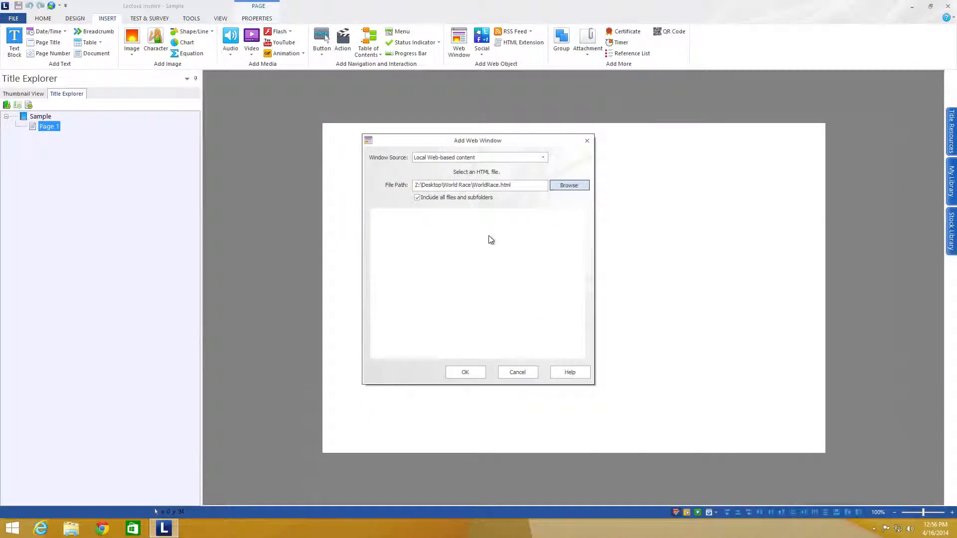
pyautogui.click(475, 371)
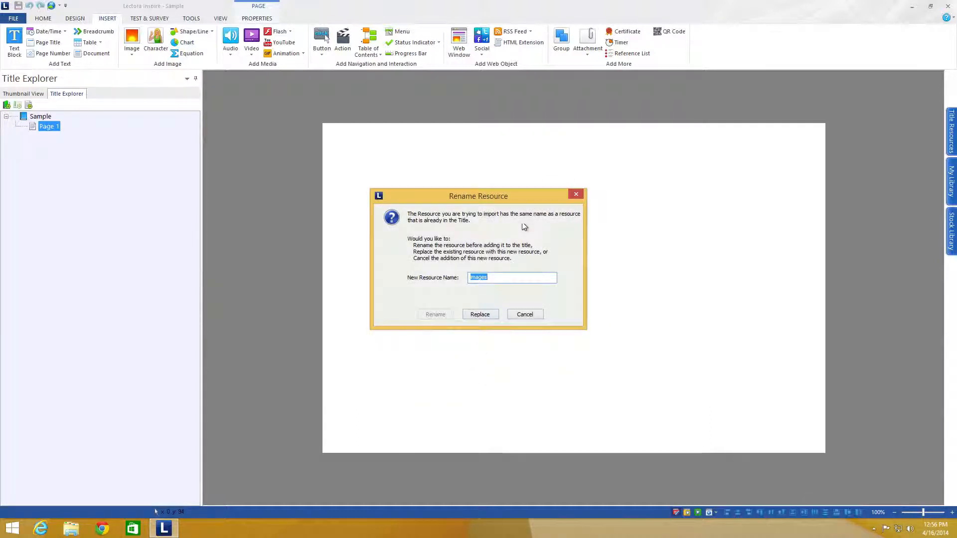
# Step: Replace the existing same-named resources in the title with the imported ones
pyautogui.click(475, 314)
pyautogui.click(476, 315)
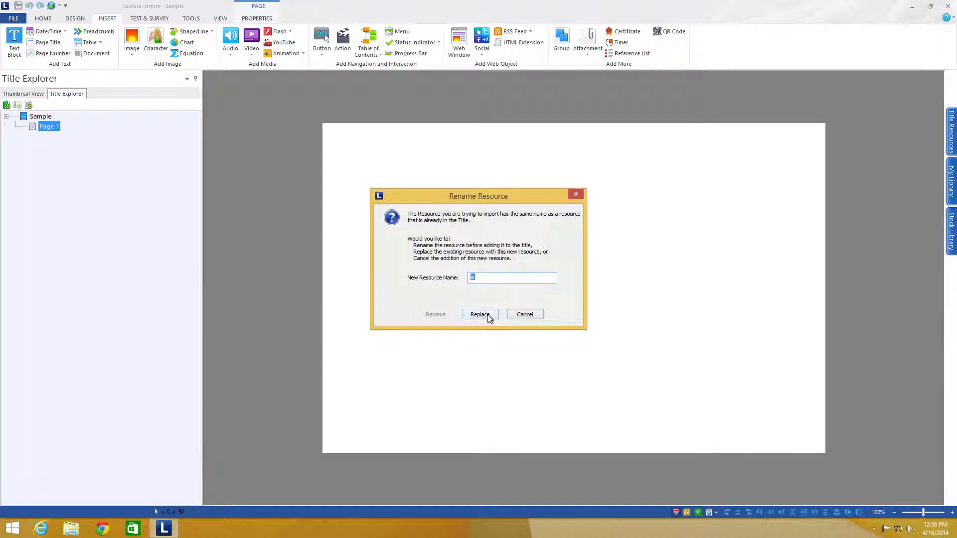
pyautogui.click(488, 315)
pyautogui.click(487, 315)
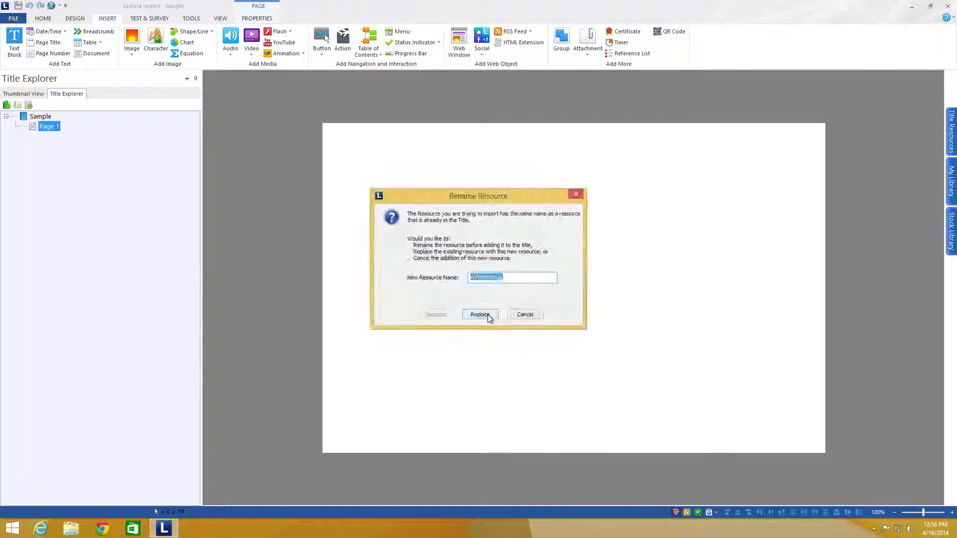
pyautogui.click(488, 315)
# Step: Resize the web window to 720 by 540 and place it at about X 145, Y 50 on the page
pyautogui.moveTo(568, 290); pyautogui.dragTo(458, 183)
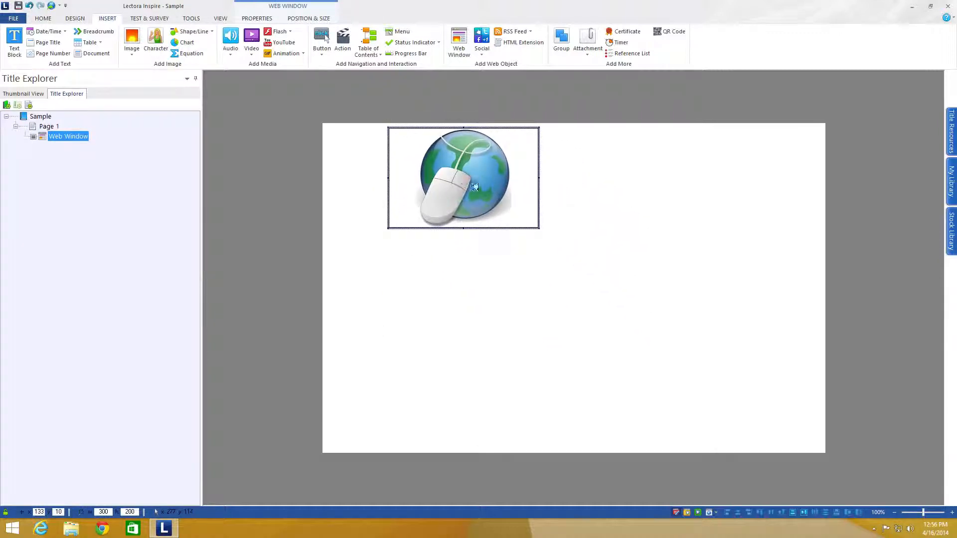
pyautogui.moveTo(539, 229); pyautogui.dragTo(748, 390)
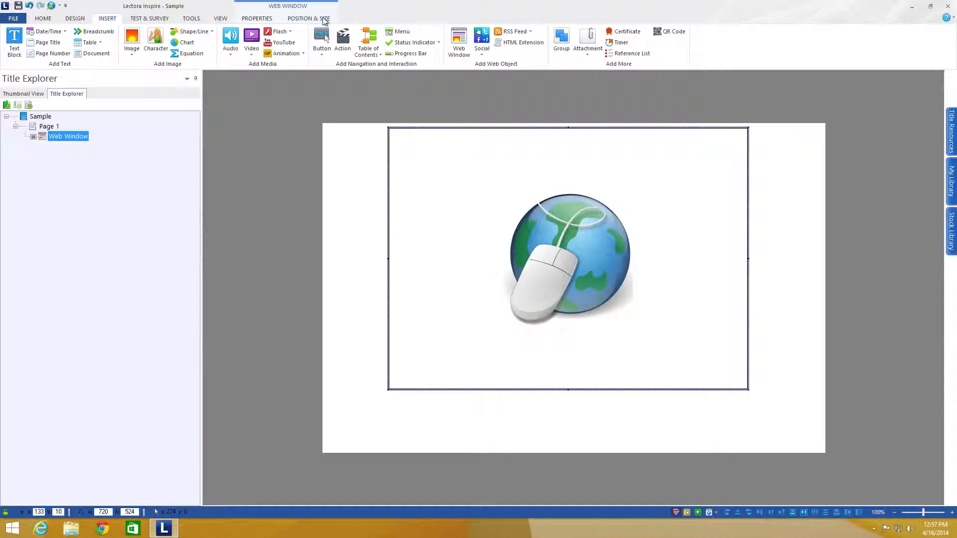
pyautogui.click(324, 19)
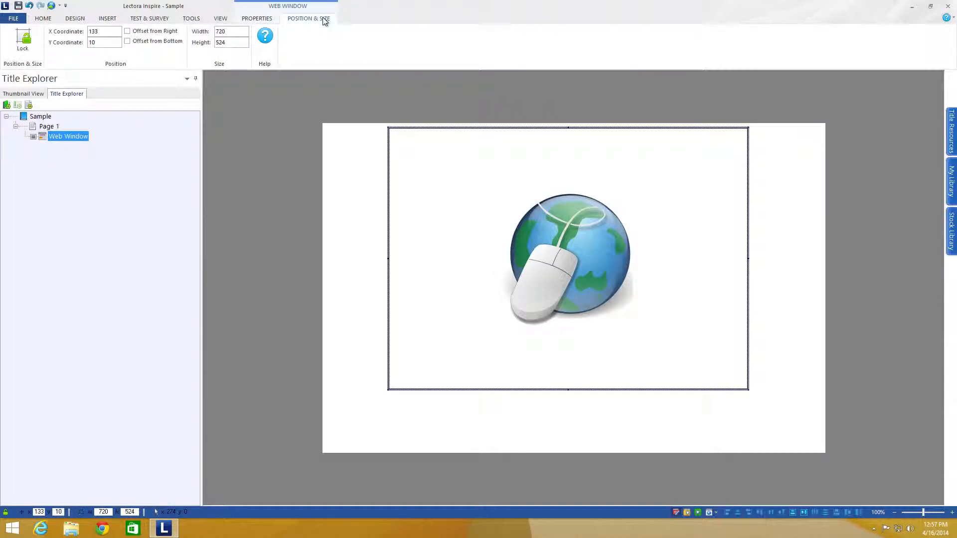
pyautogui.doubleClick(224, 31)
pyautogui.press('Tab')
pyautogui.write('540')
pyautogui.press('Return')
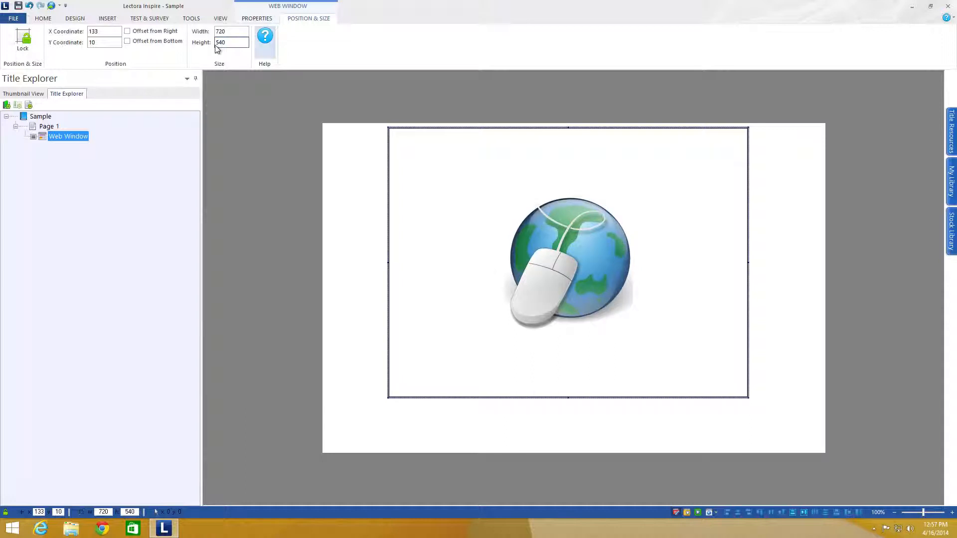
pyautogui.moveTo(542, 193); pyautogui.dragTo(545, 214)
pyautogui.moveTo(619, 241); pyautogui.dragTo(622, 239)
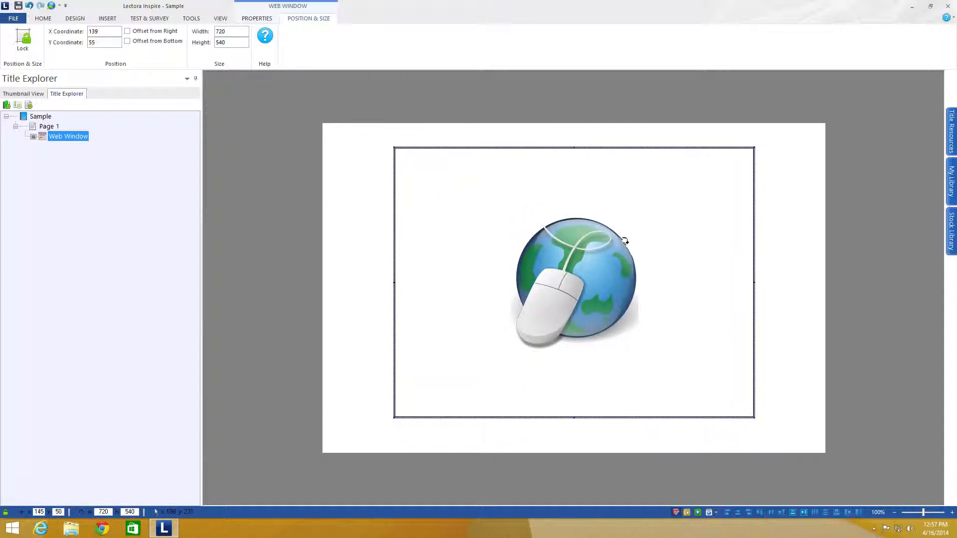
# Step: Edit the web window's custom HTML to add a frameborder attribute to the iframe tag
pyautogui.click(262, 20)
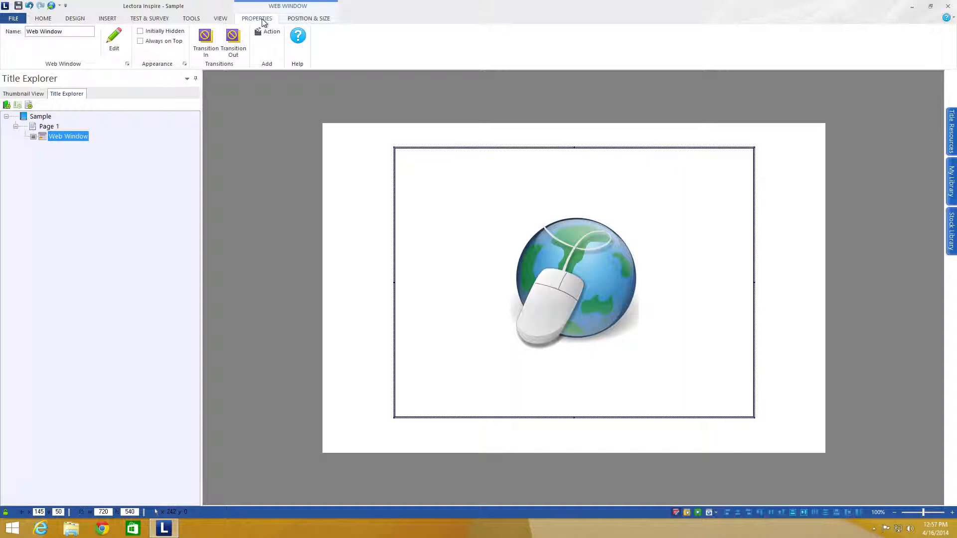
pyautogui.click(116, 37)
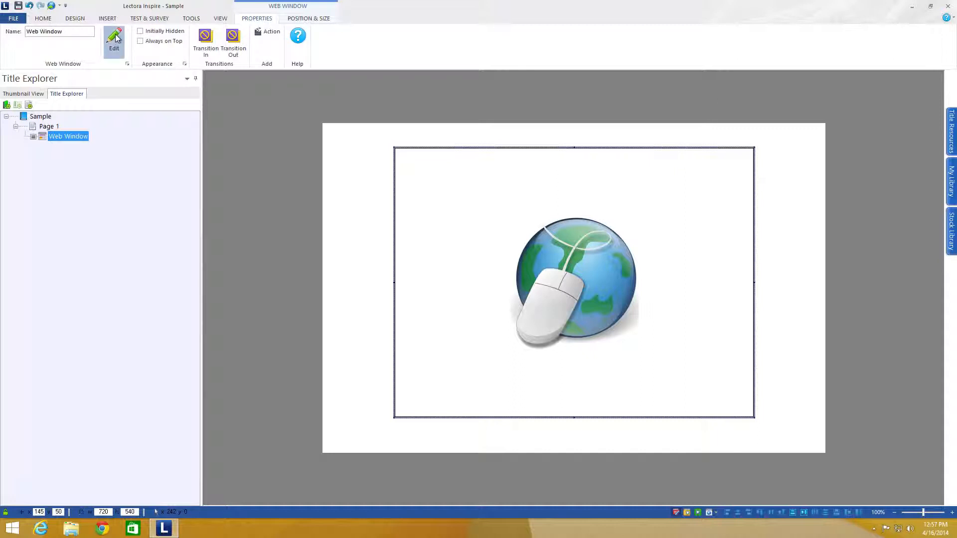
pyautogui.moveTo(564, 262); pyautogui.dragTo(393, 150)
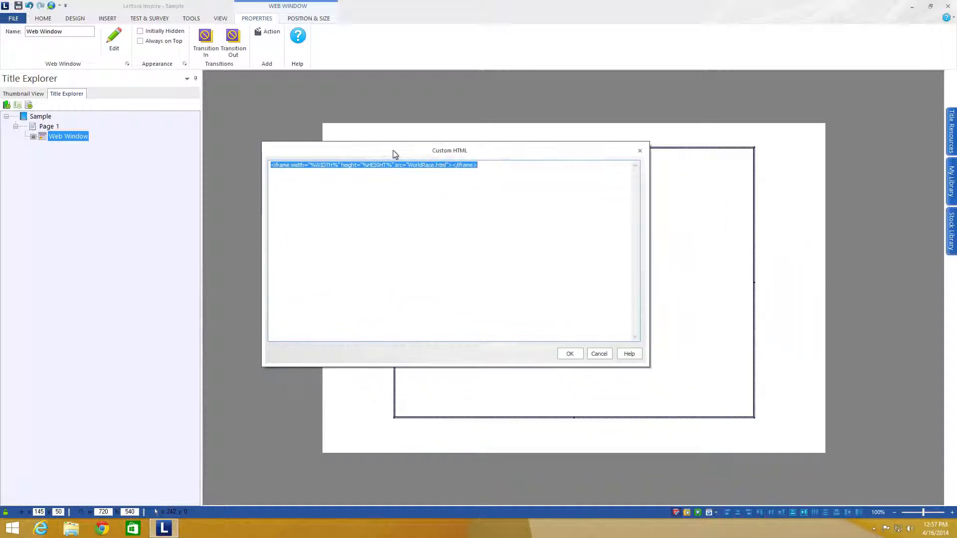
pyautogui.click(428, 165)
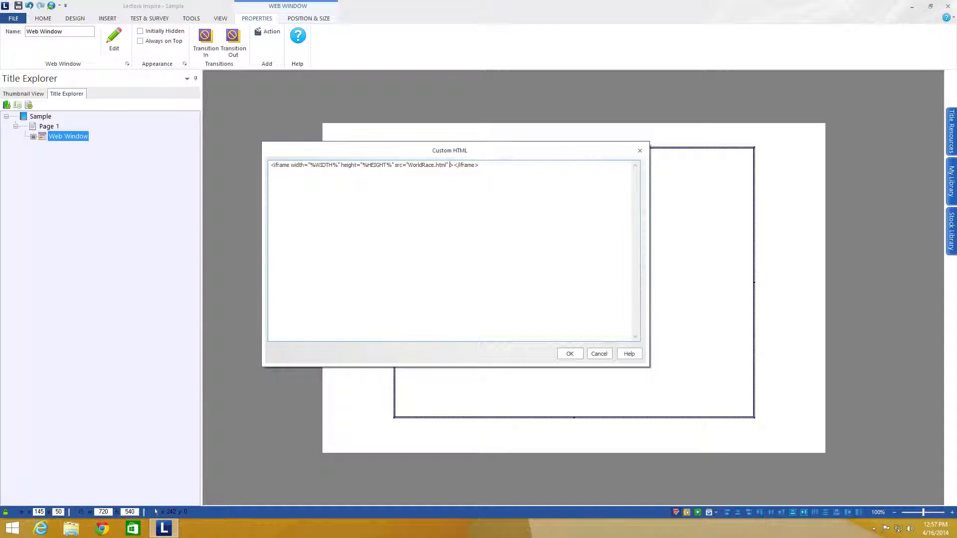
pyautogui.write('frameborder=""')
pyautogui.click(571, 354)
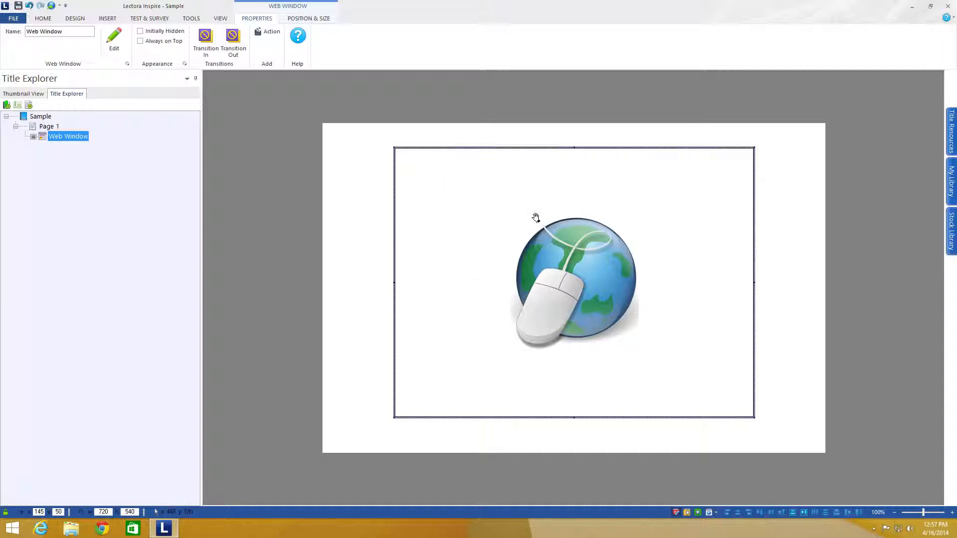
# Step: Save the title and preview the page in the browser
pyautogui.click(18, 6)
pyautogui.click(221, 19)
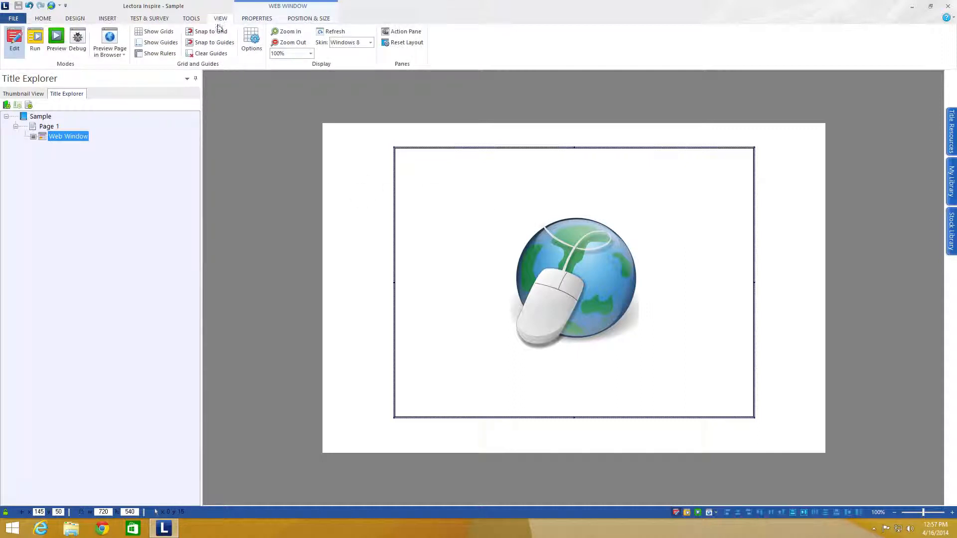
pyautogui.click(110, 50)
pyautogui.click(153, 100)
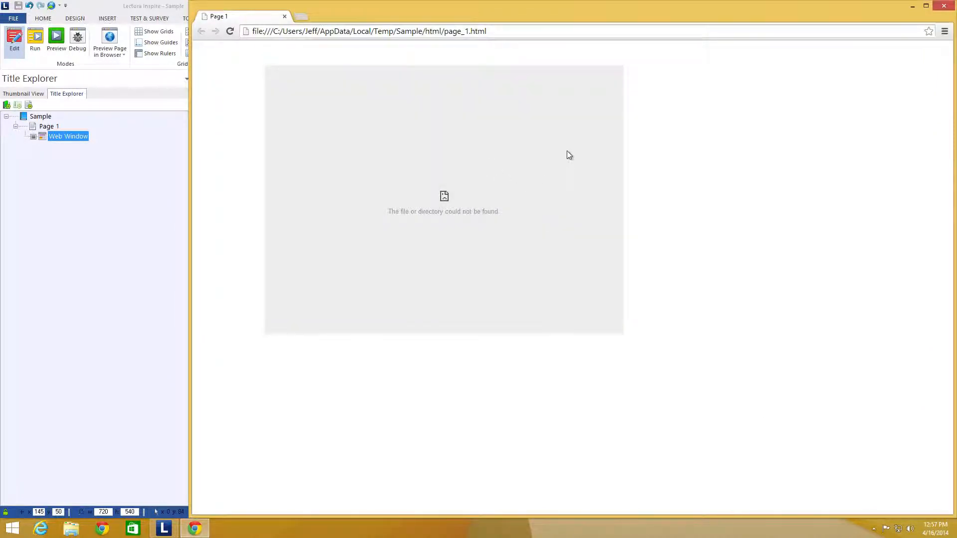
# Step: Close the preview and start publishing the title to HTML
pyautogui.click(949, 5)
pyautogui.click(44, 18)
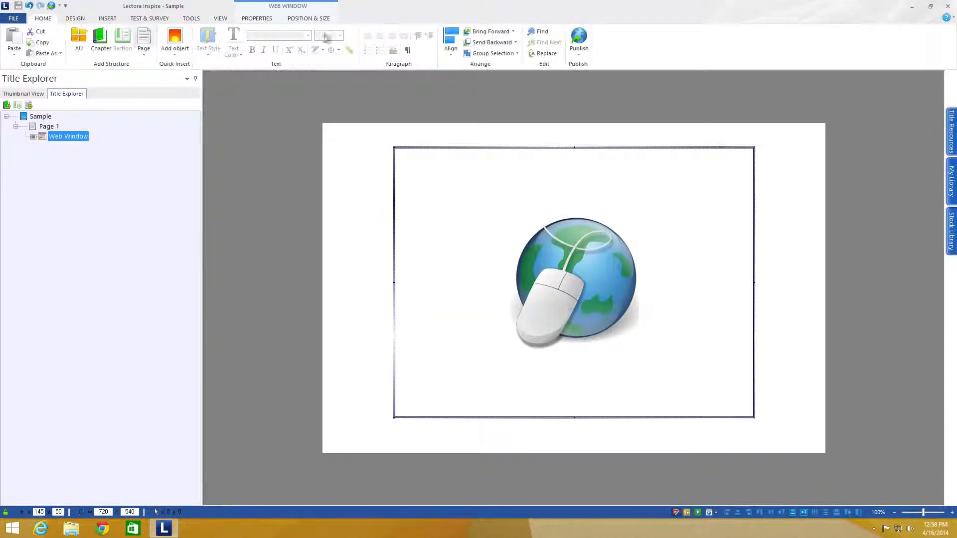
pyautogui.click(579, 45)
pyautogui.click(590, 100)
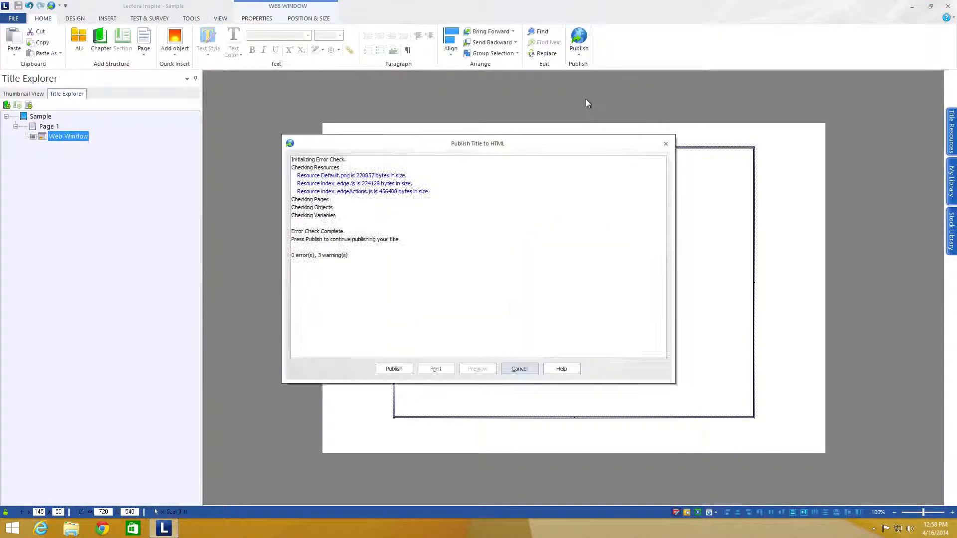
pyautogui.click(393, 369)
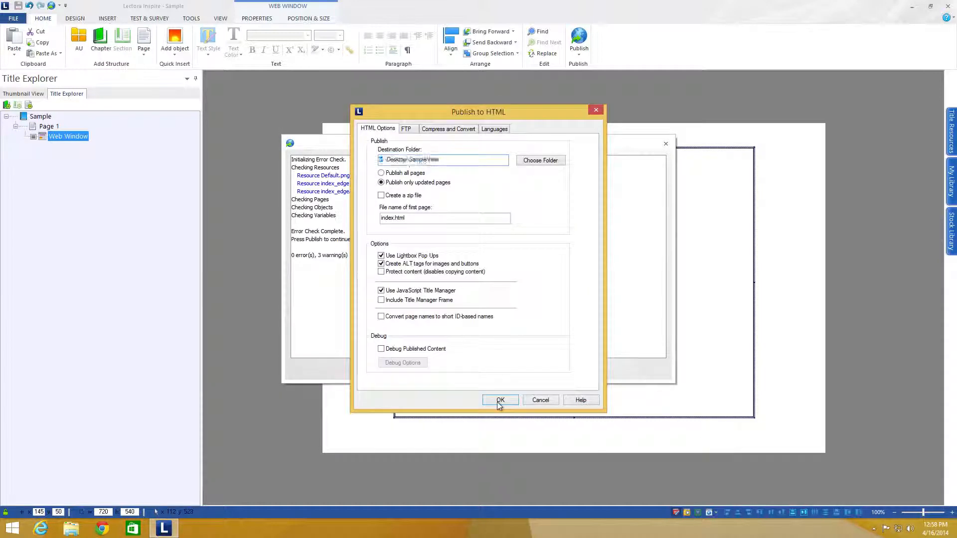